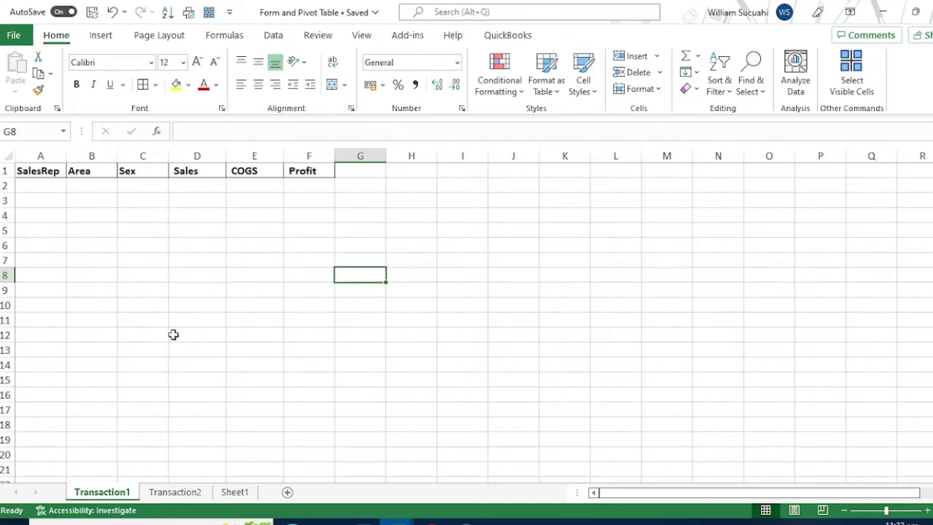
Check the sales rep list on Sheet1, then return to Transaction1 ready to fill A2
left_click(53, 188)
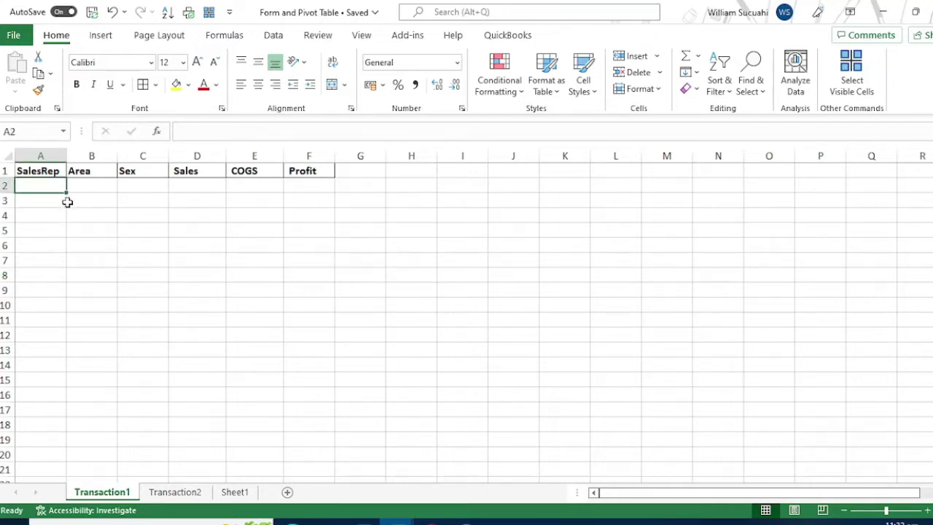
left_click(237, 493)
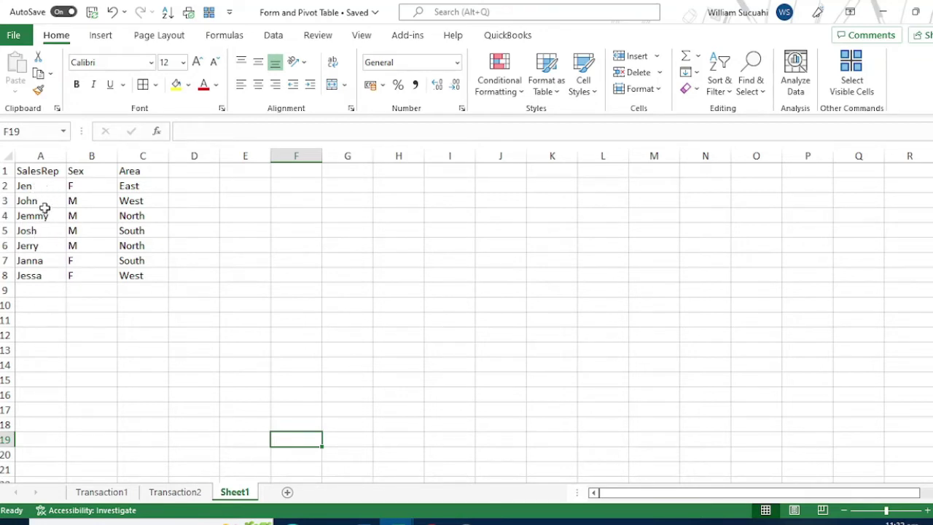
left_click(111, 490)
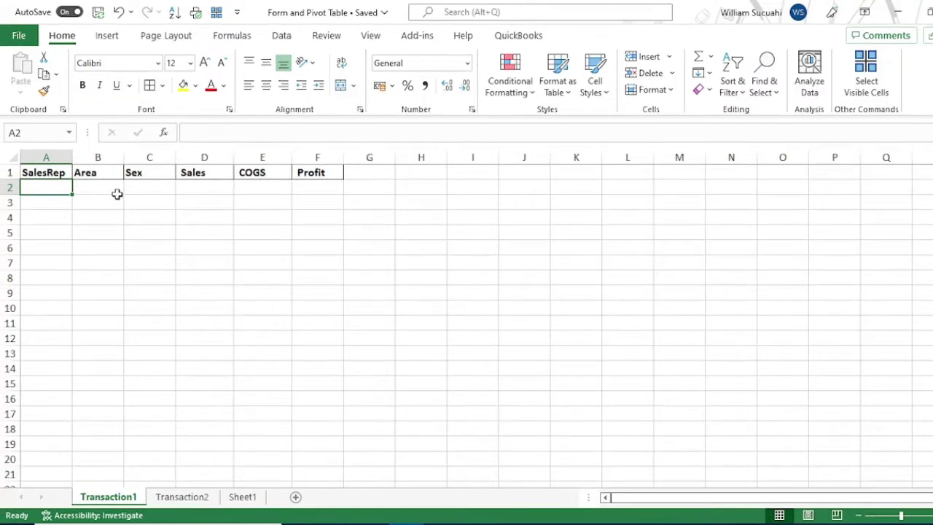
Enter the first sales rep's name, East and F in row 2's SalesRep, Area and Sex cells
type("Jen")
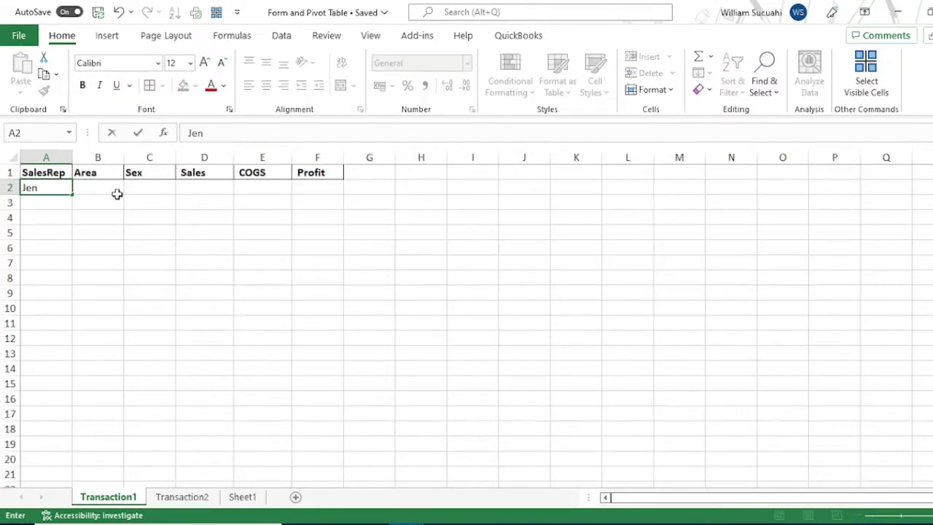
key("Tab")
type("East")
key("Tab")
type("F")
key("Return")
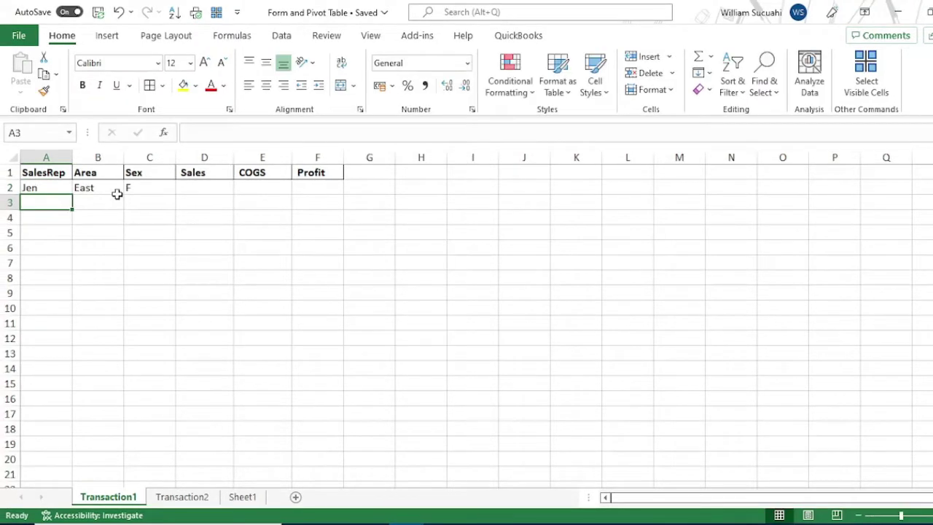
key("Right")
key("Right")
key("Right")
key("Up")
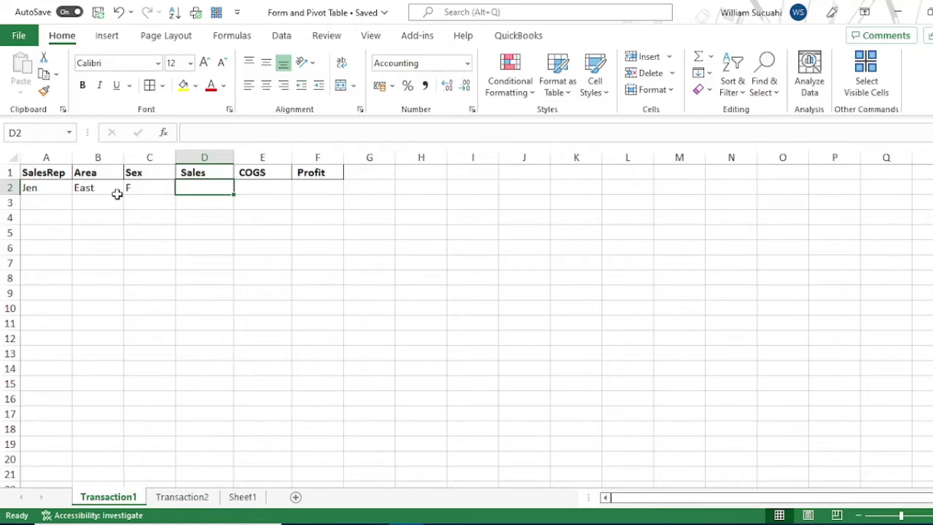
Enter Sales 50000 in D2 and COGS 35000 in E2
type("50000")
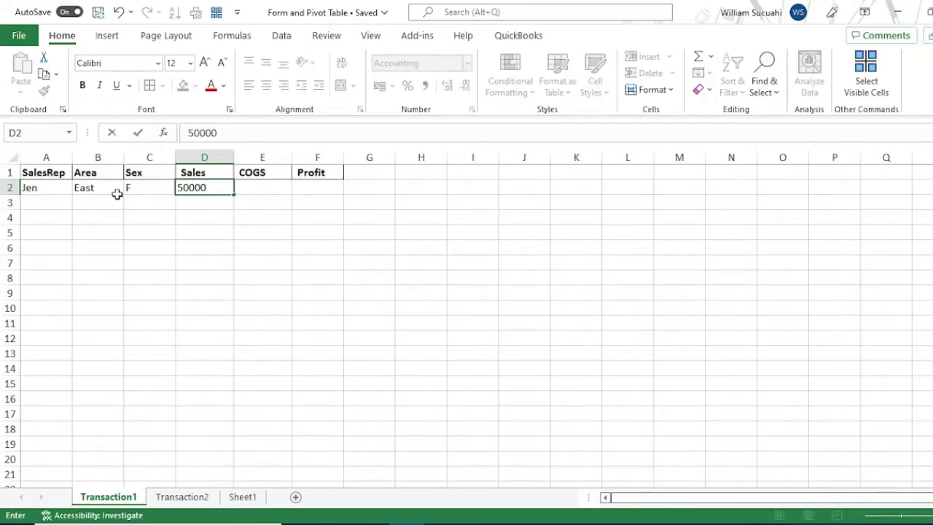
key("Tab")
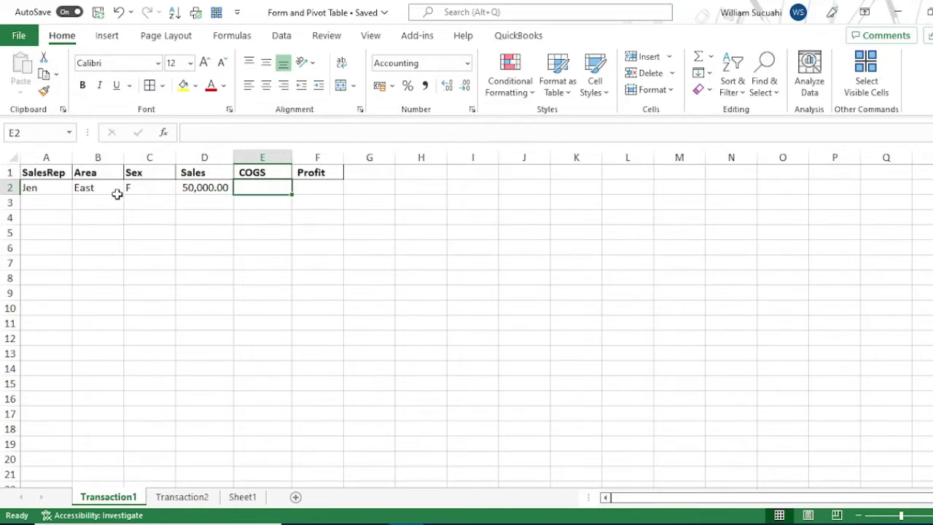
type("3500")
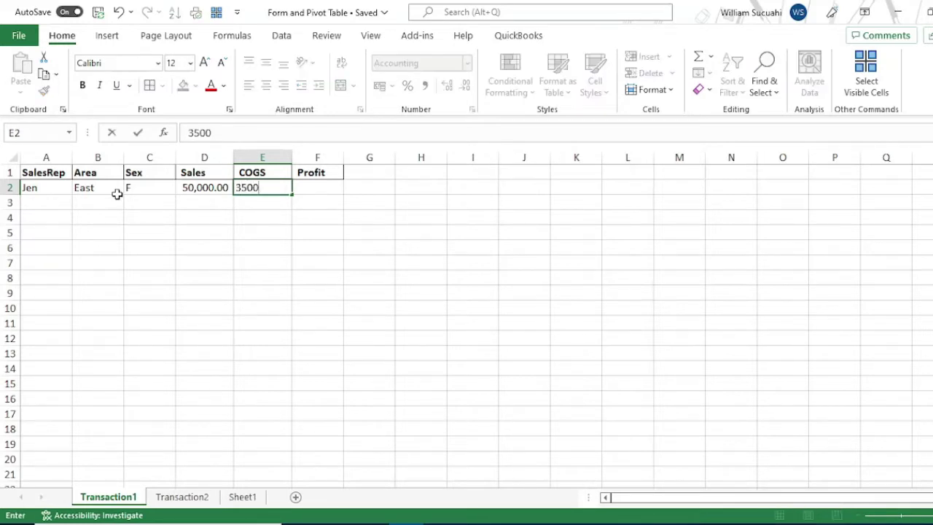
type("0")
key("Tab")
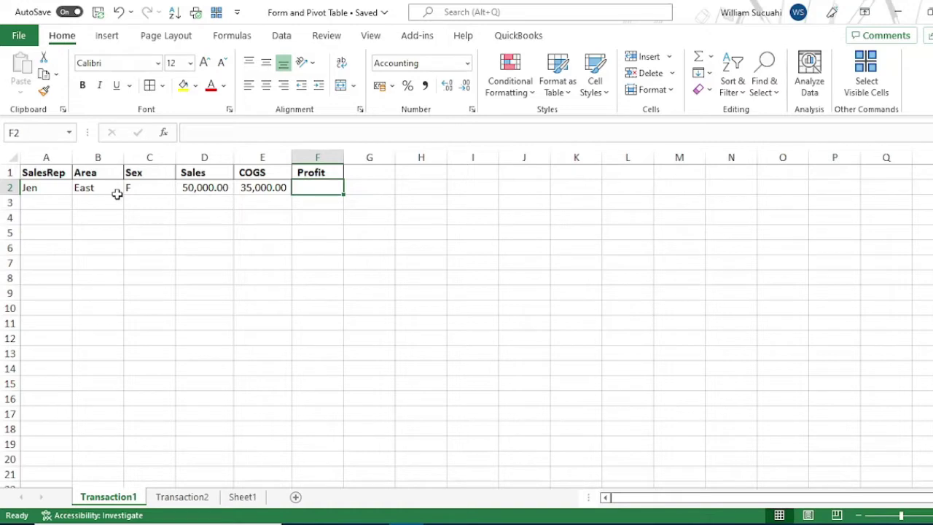
Enter =IFERROR(D2-E2,"") in F2 for a 15,000.00 Profit and fill it down to row 20
type("=")
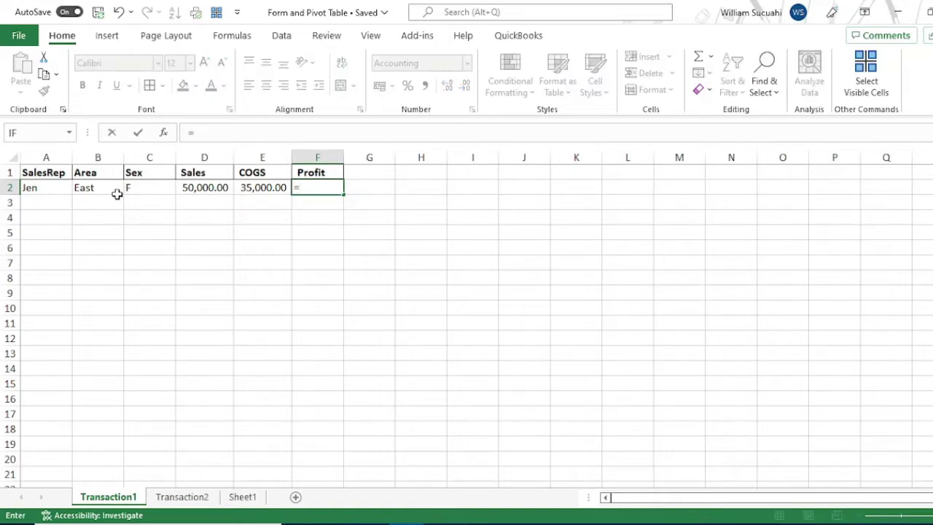
type("if")
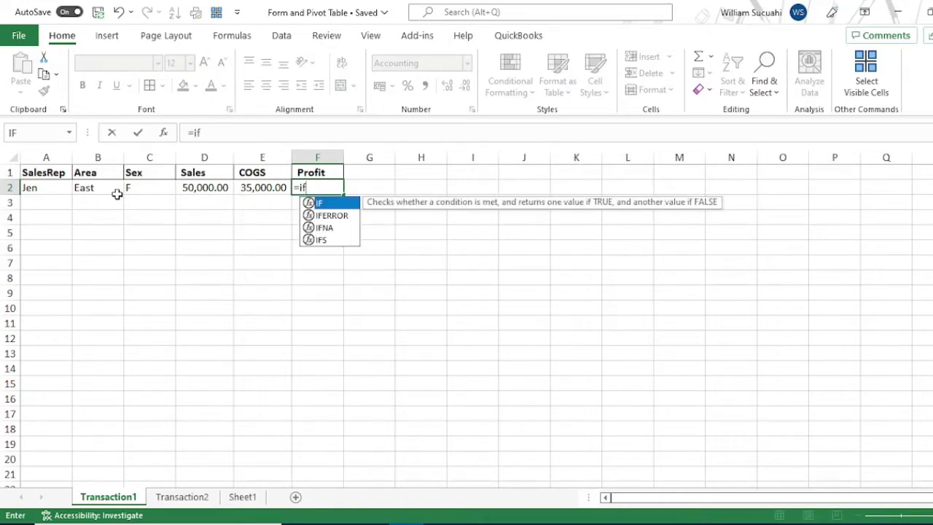
key("Down")
key("Tab")
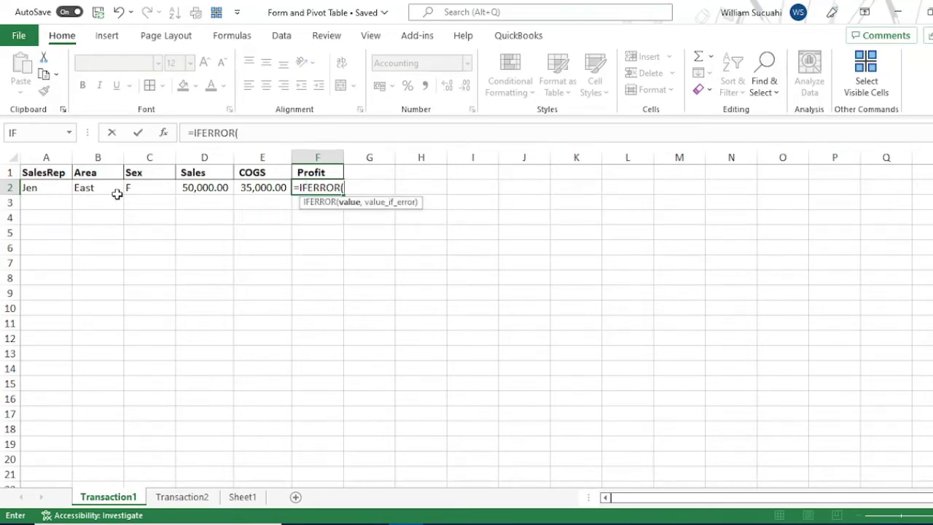
key("Left")
key("Left")
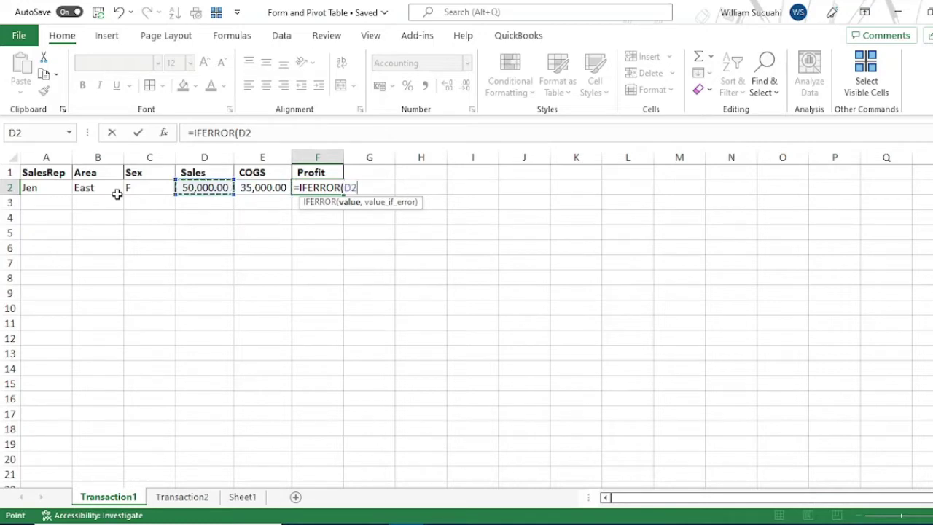
type("-")
key("Left")
key("Left")
key("Right")
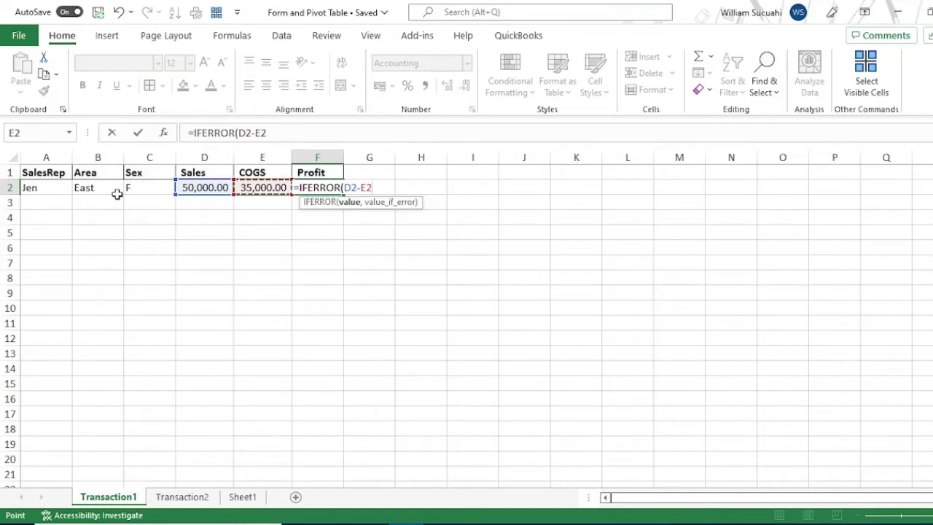
type(",\"\"")
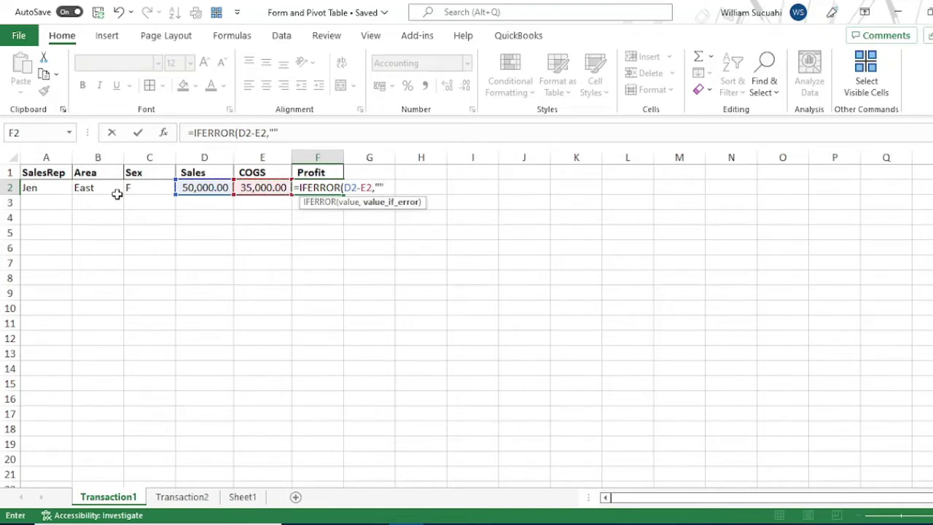
type(")")
key("Return")
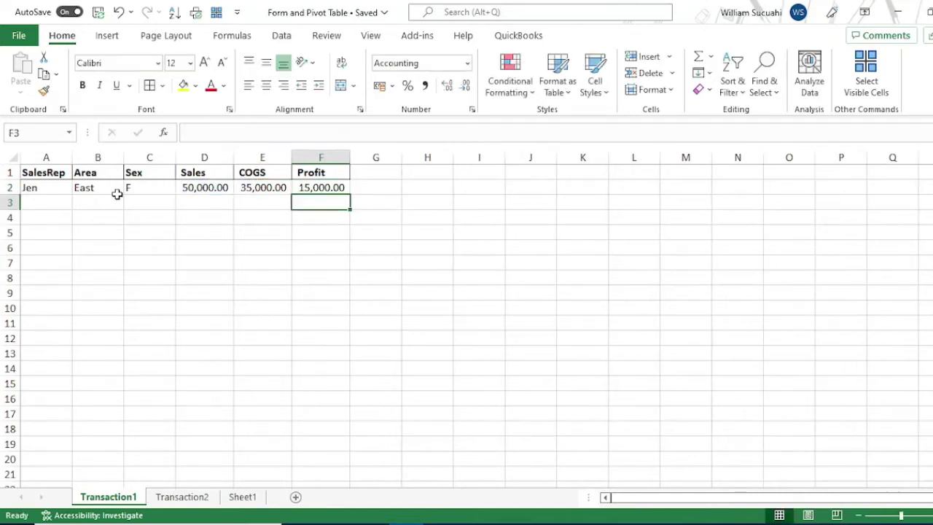
left_click(337, 189)
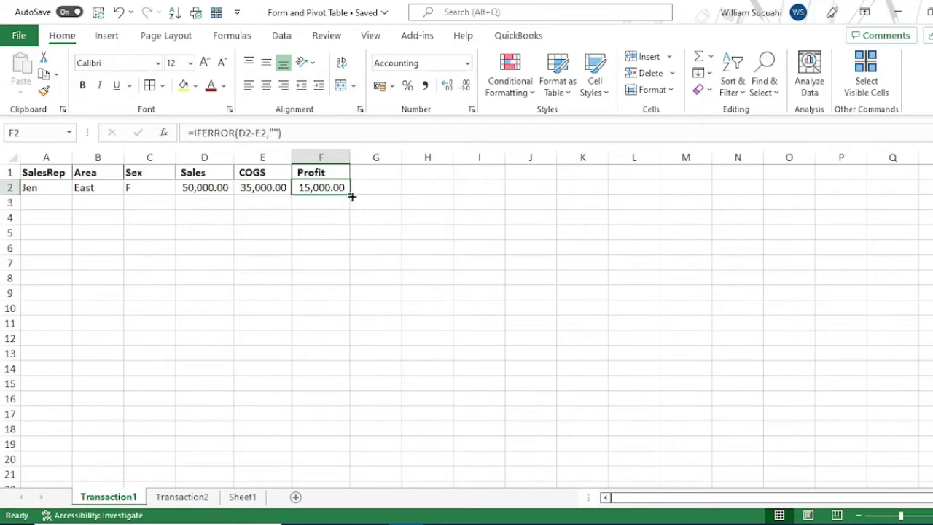
left_click_drag(350, 195, 348, 466)
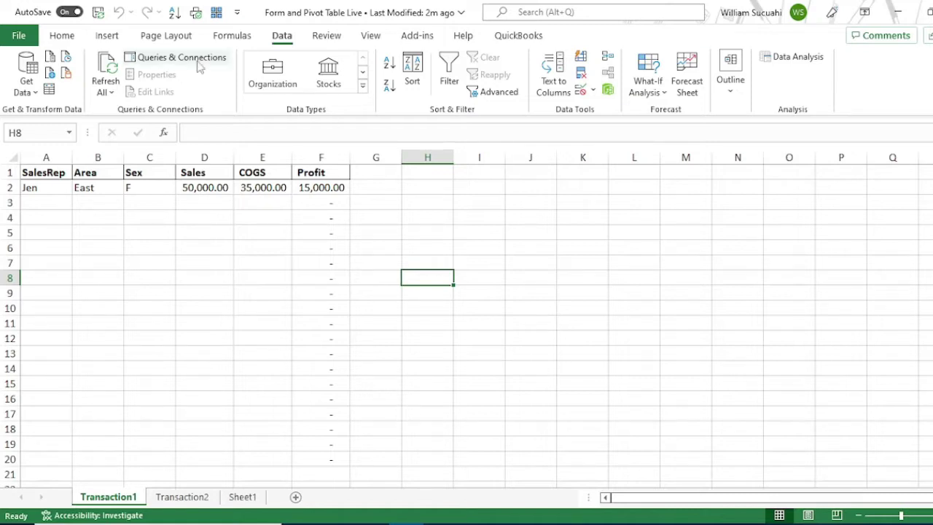
left_click(61, 35)
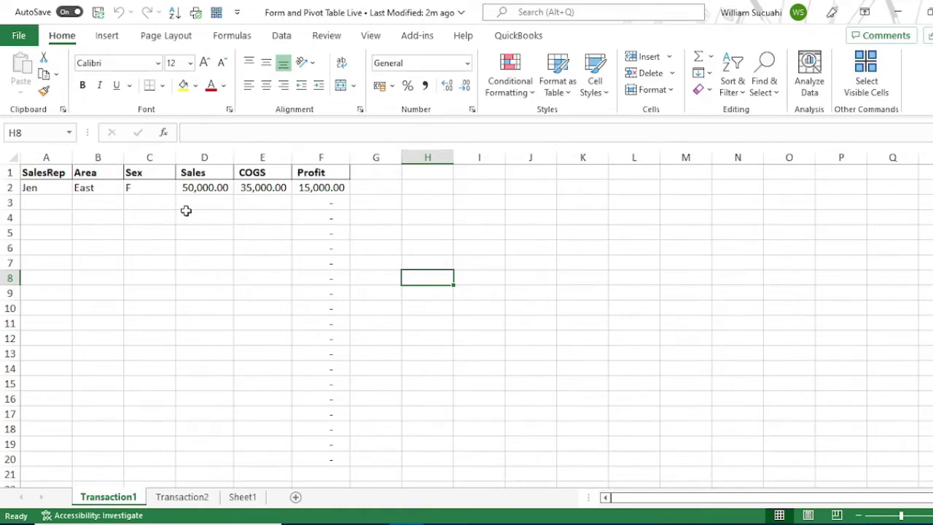
Open Excel Options at Customize Ribbon and expand the Data tab's groups
left_click(20, 36)
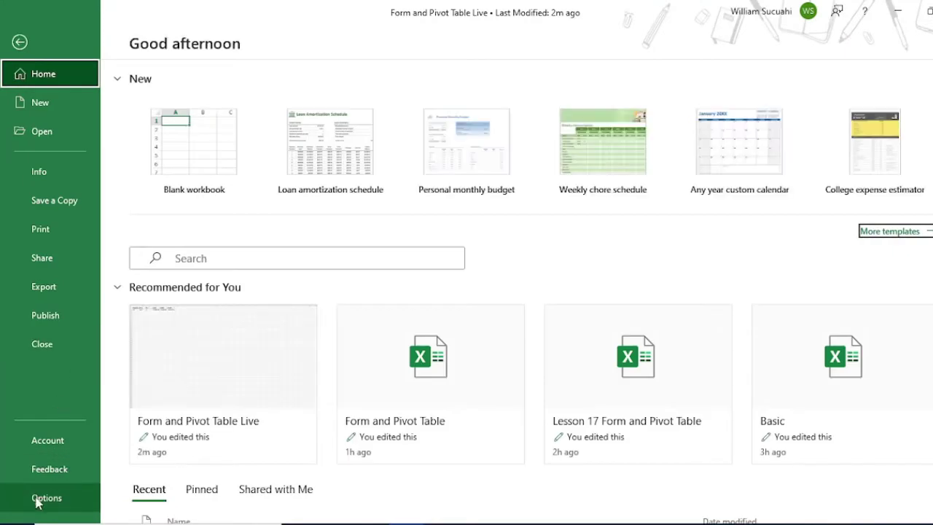
left_click(38, 500)
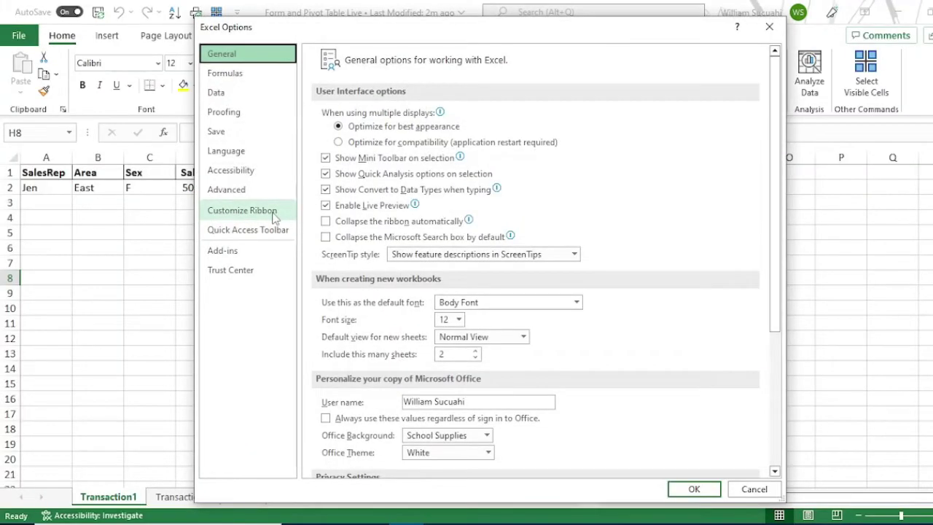
left_click(275, 214)
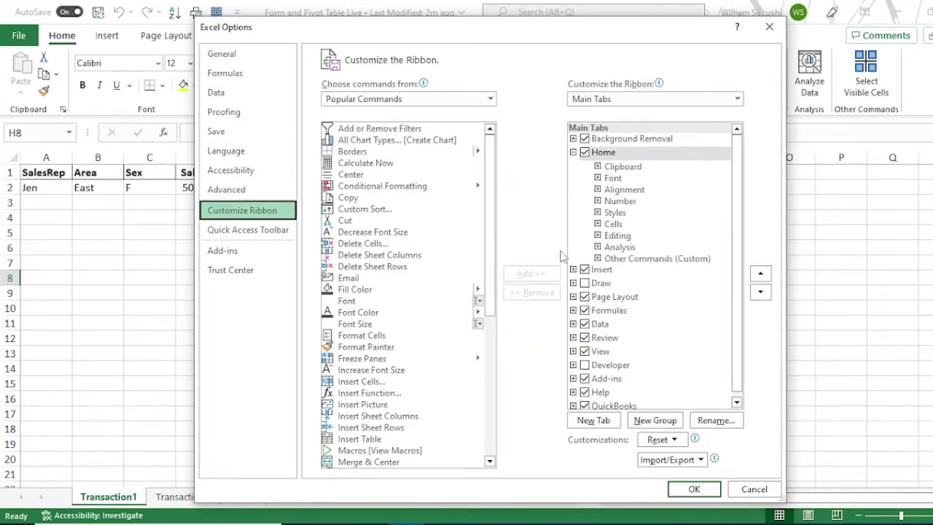
scroll(653, 307, "down", 1)
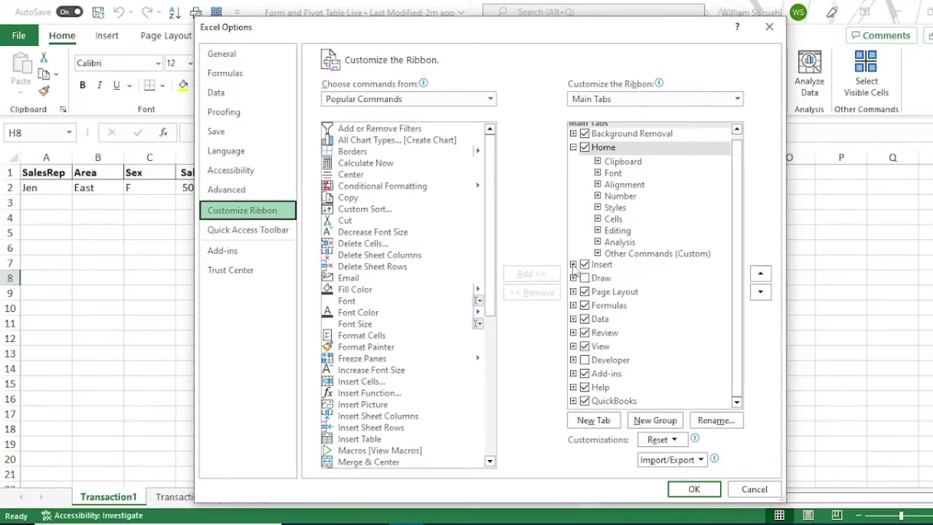
left_click(600, 321)
left_click(573, 318)
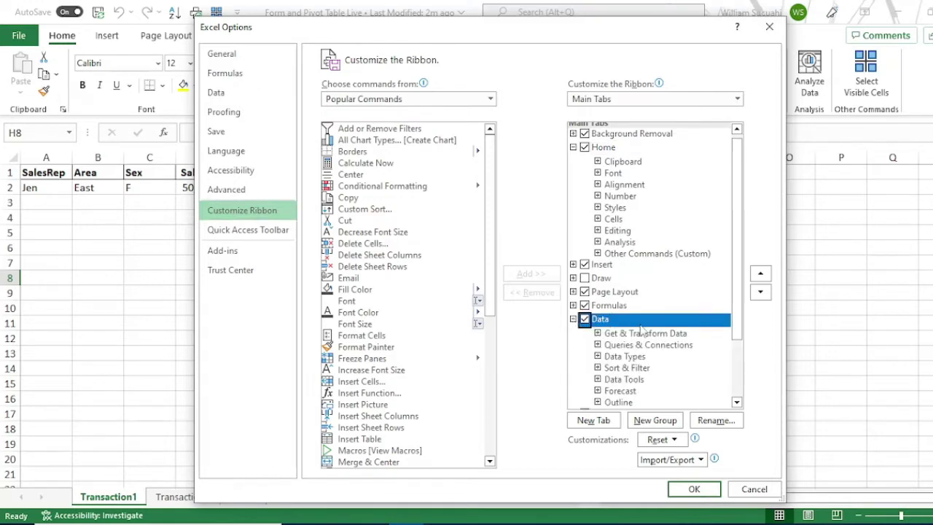
scroll(660, 339, "down", 2)
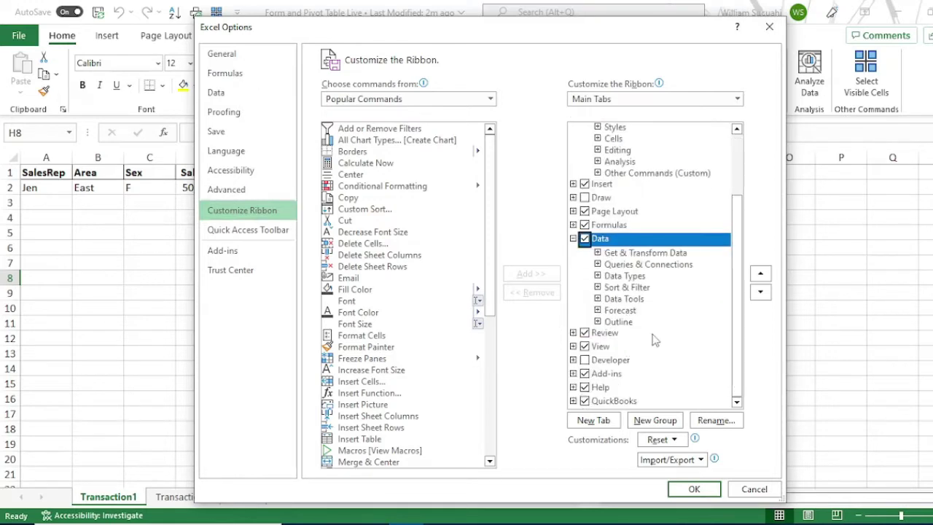
Add a new custom group under Data and rename it Form
left_click(648, 424)
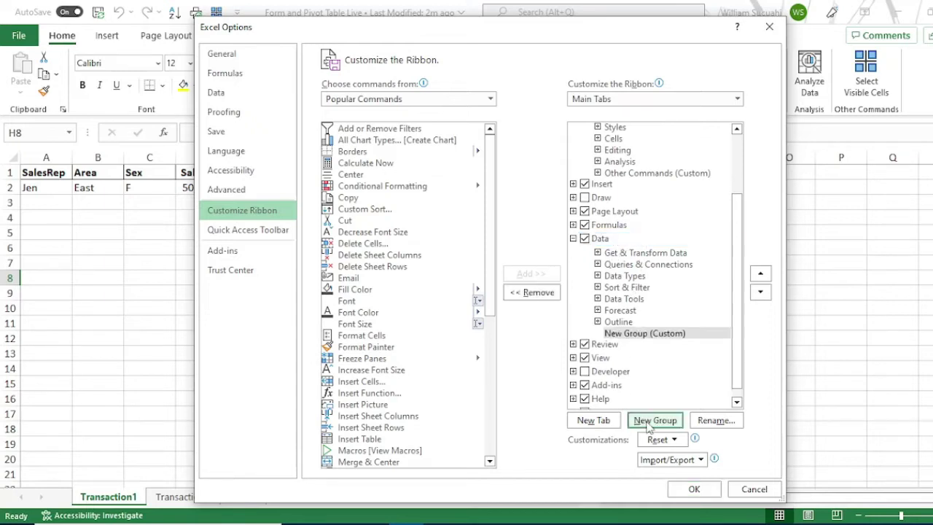
left_click(664, 335)
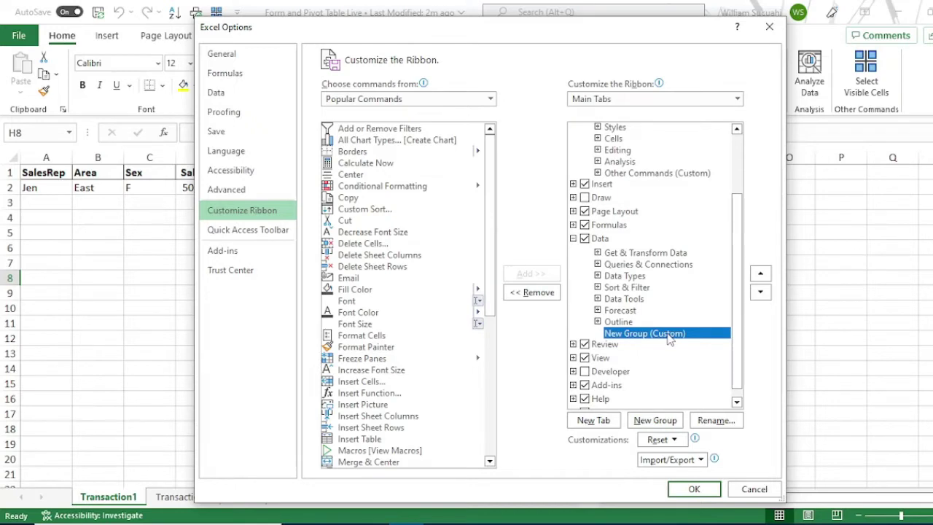
left_click(706, 424)
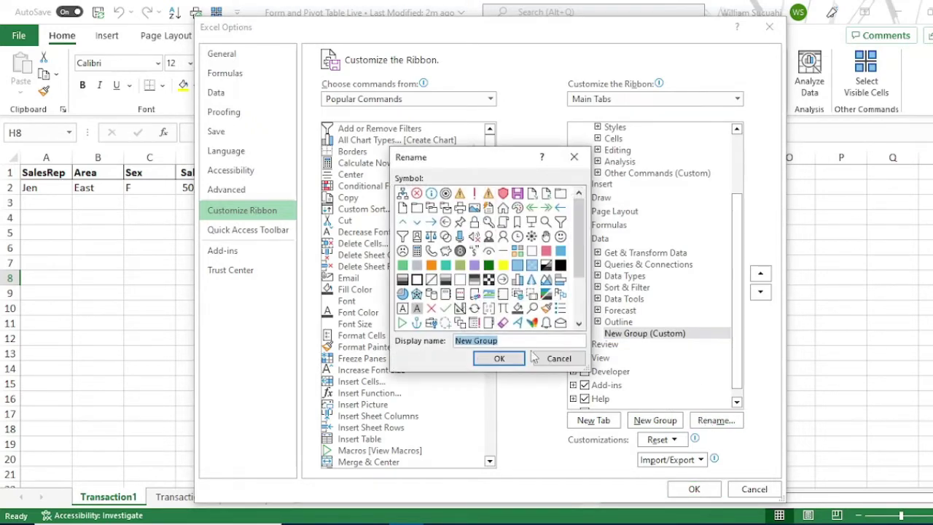
type("Form")
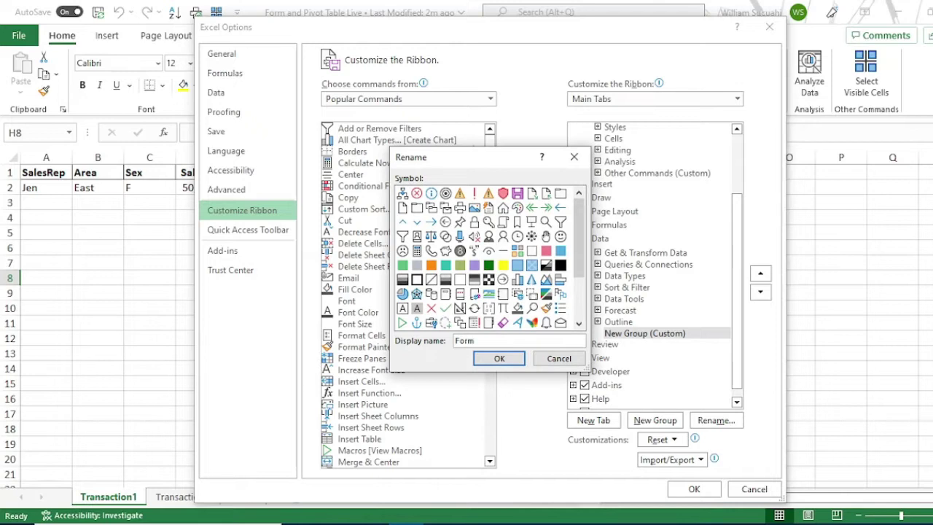
left_click(499, 358)
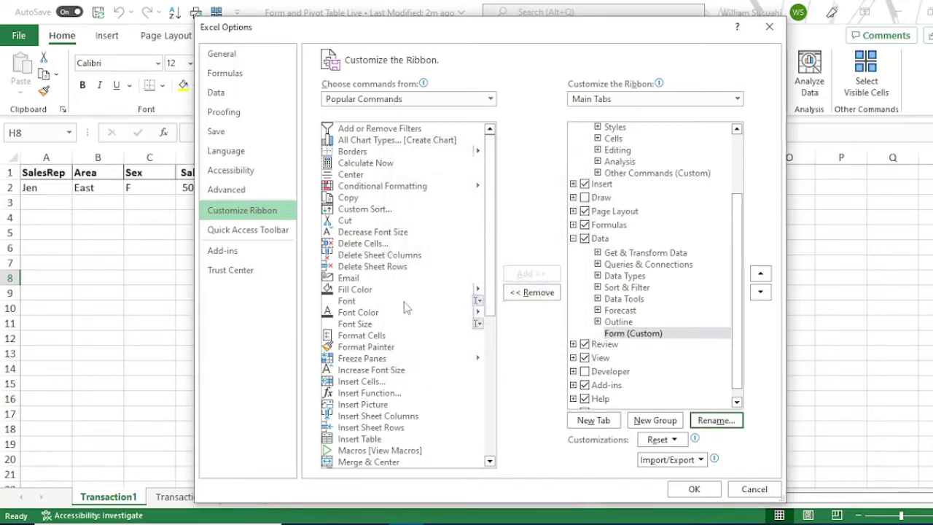
List Commands Not in the Ribbon and select the Form... command
scroll(419, 321, "down", 1)
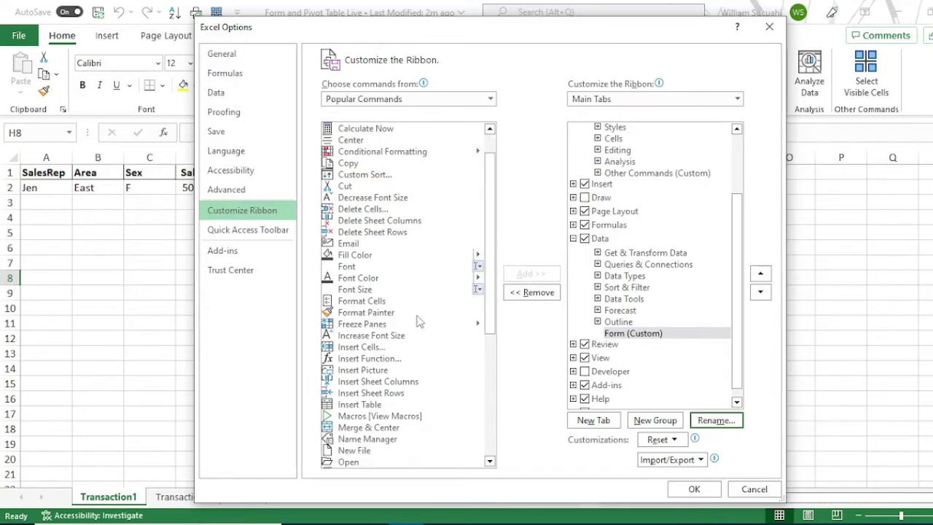
scroll(362, 324, "down", 3)
scroll(362, 324, "up", 4)
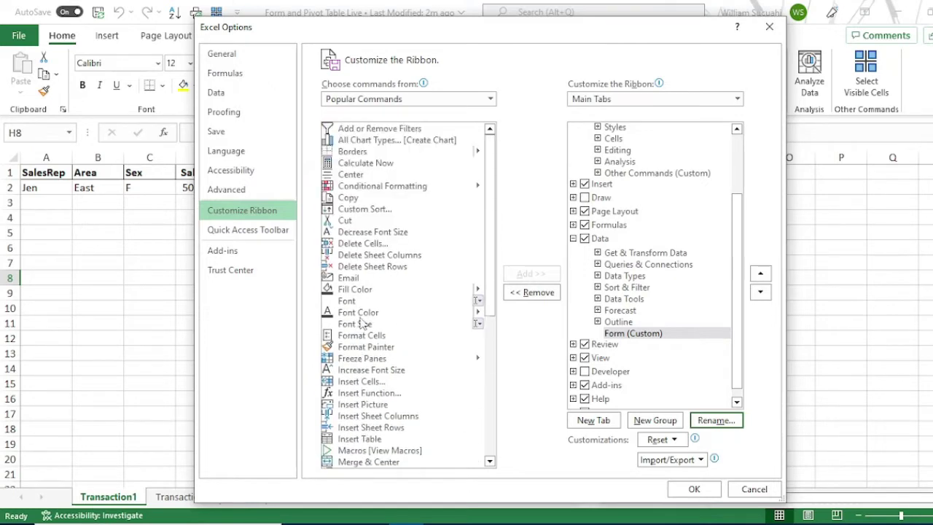
scroll(364, 324, "down", 3)
scroll(419, 317, "down", 5)
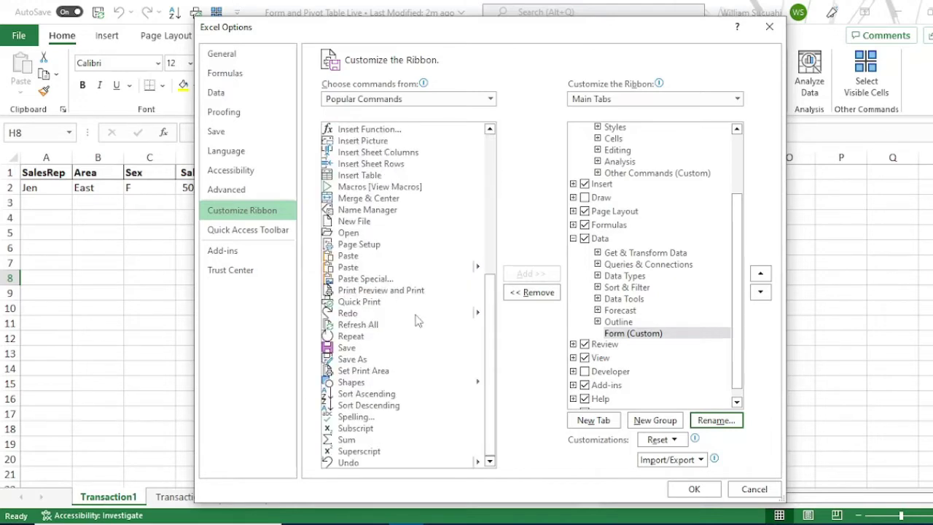
scroll(416, 318, "up", 8)
left_click(490, 99)
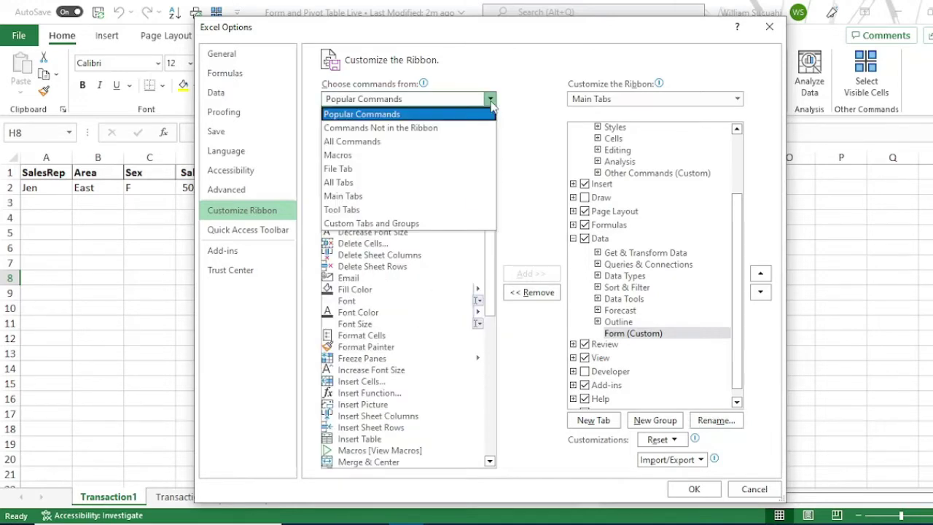
left_click(443, 129)
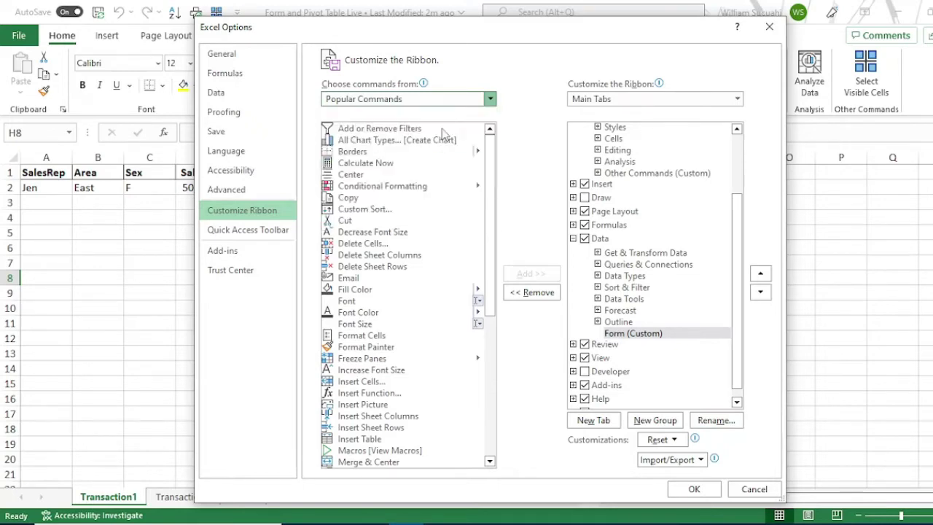
scroll(430, 248, "down", 15)
scroll(430, 247, "down", 9)
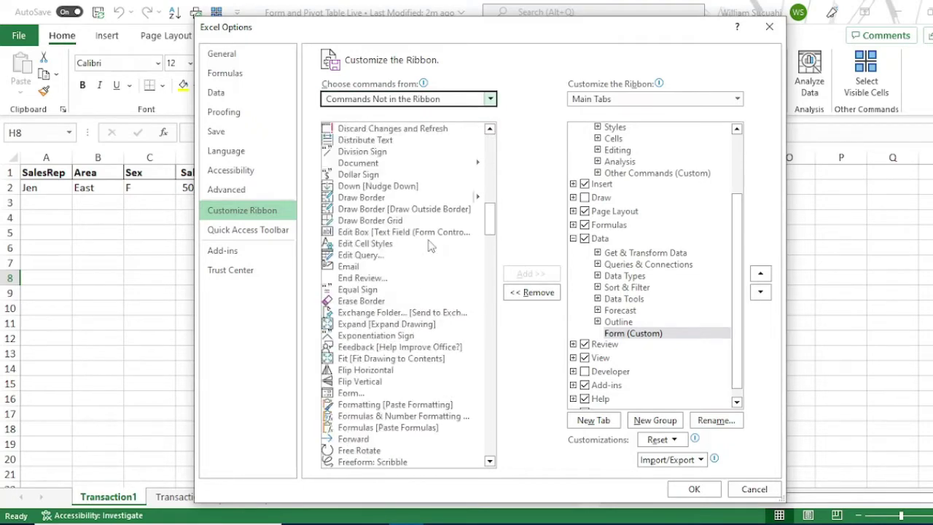
scroll(365, 401, "down", 3)
left_click(353, 289)
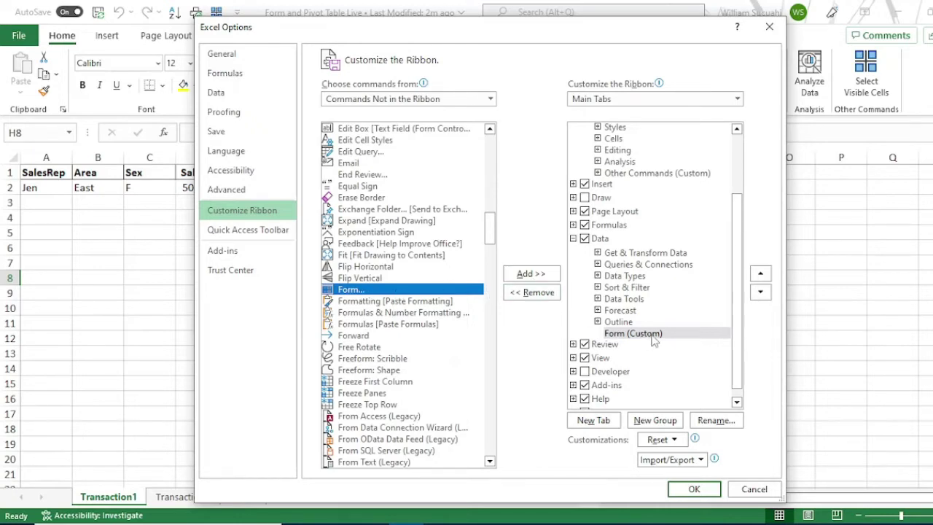
Add Form into the Form (Custom) group, apply with OK, and view the Data tab
left_click(530, 275)
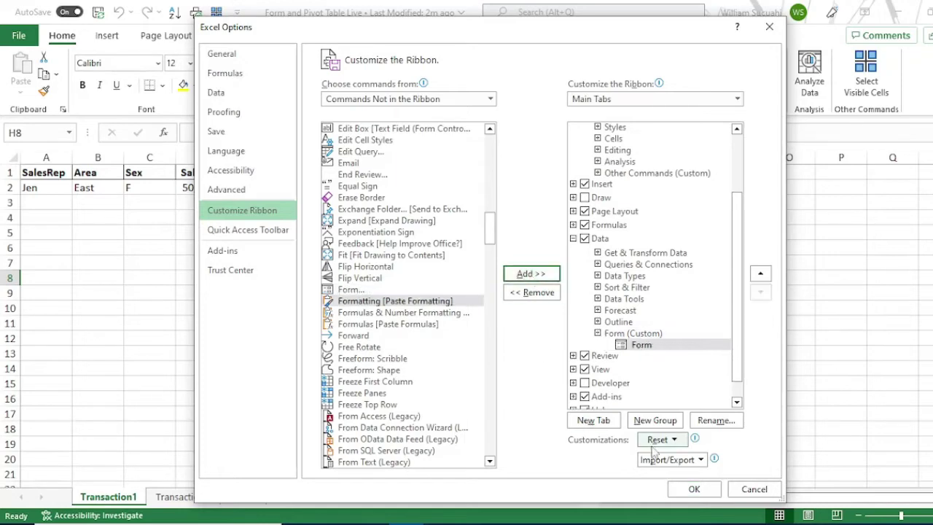
left_click(694, 489)
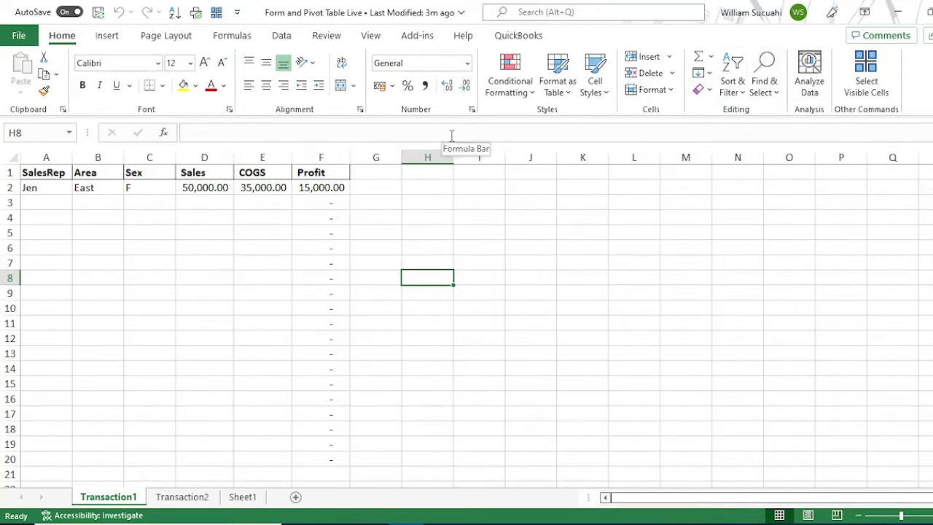
left_click(282, 36)
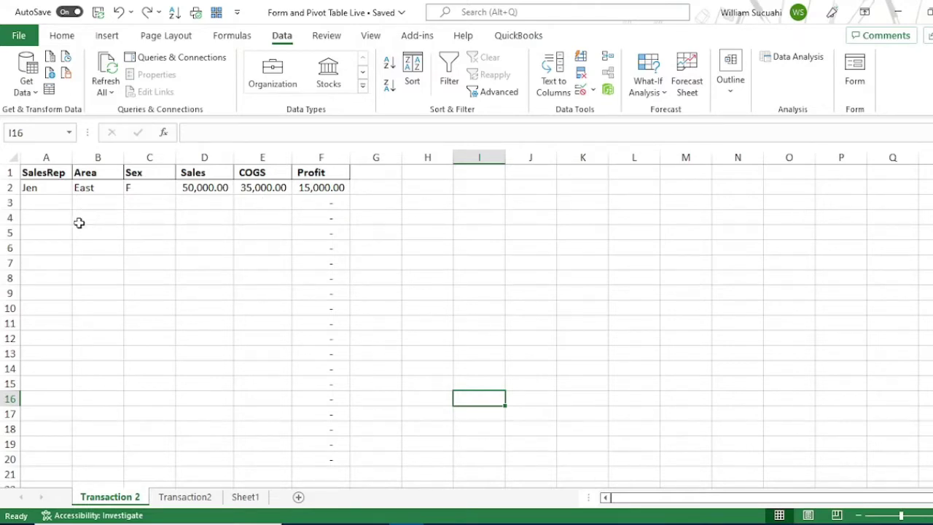
Clear the dashes from A3:F20, then open the data form on A1:F2
left_click_drag(42, 202, 341, 455)
key("Delete")
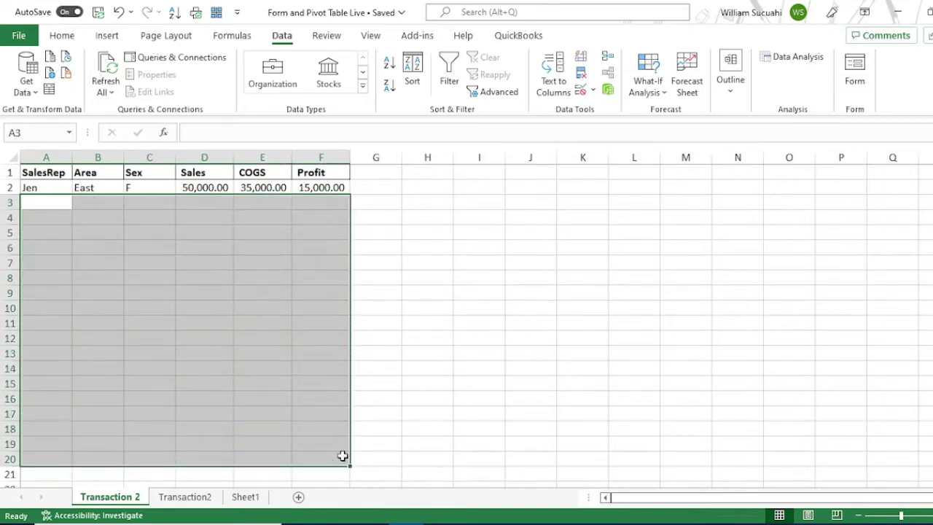
left_click(236, 337)
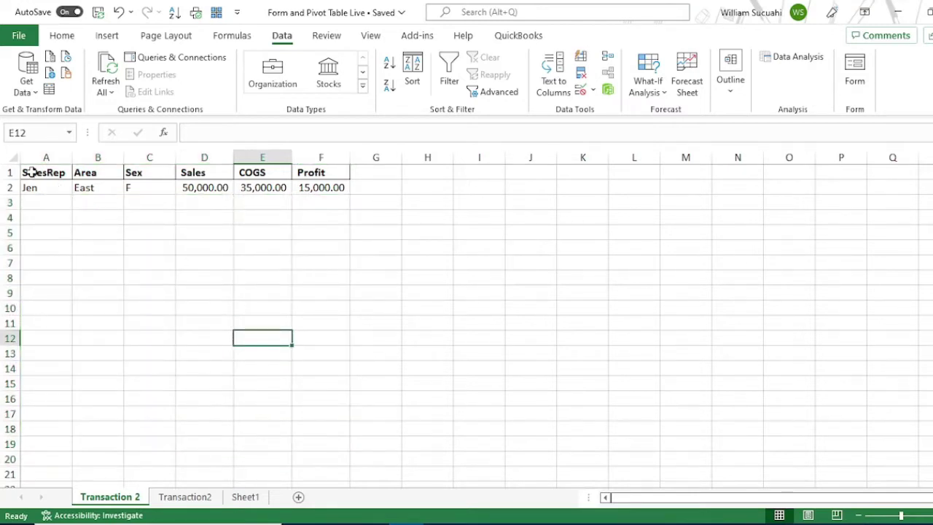
left_click_drag(33, 170, 329, 187)
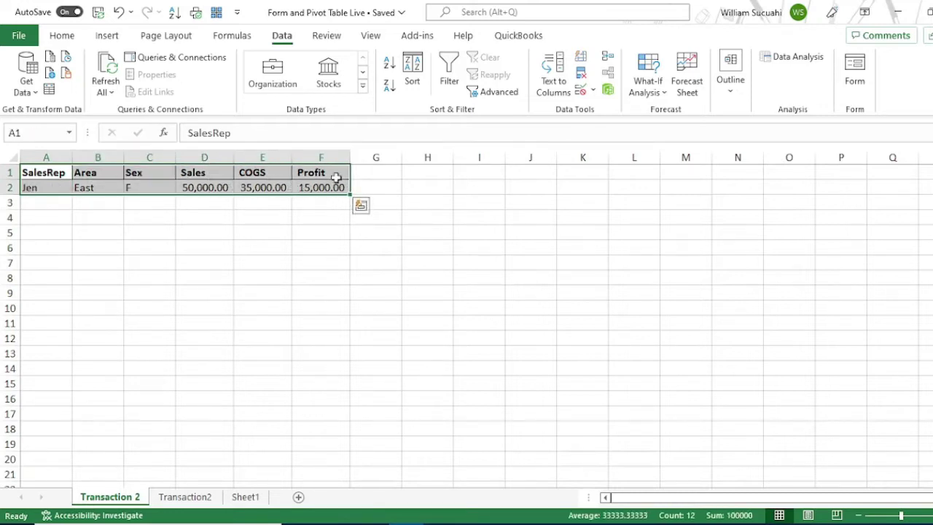
left_click(854, 73)
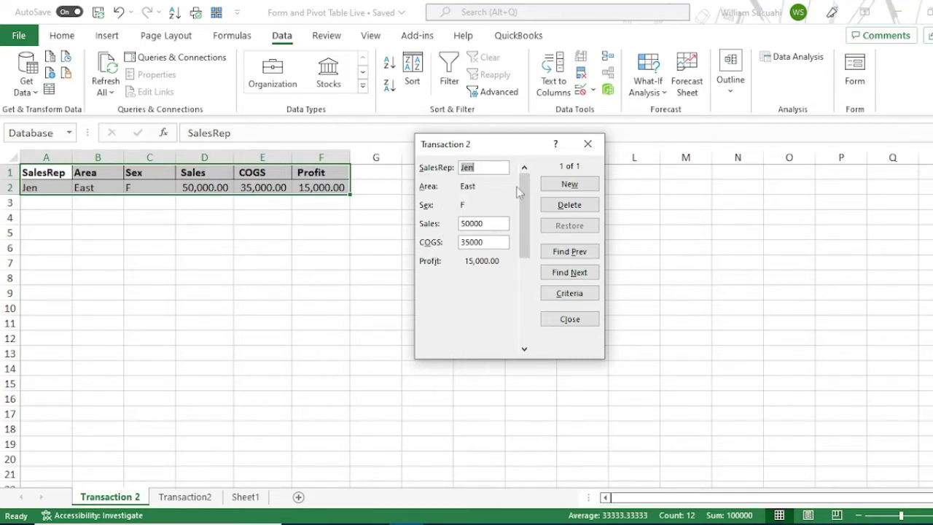
Add a form record for West, M, Sales 600000 and COGS 480000 into row 3
left_click(557, 187)
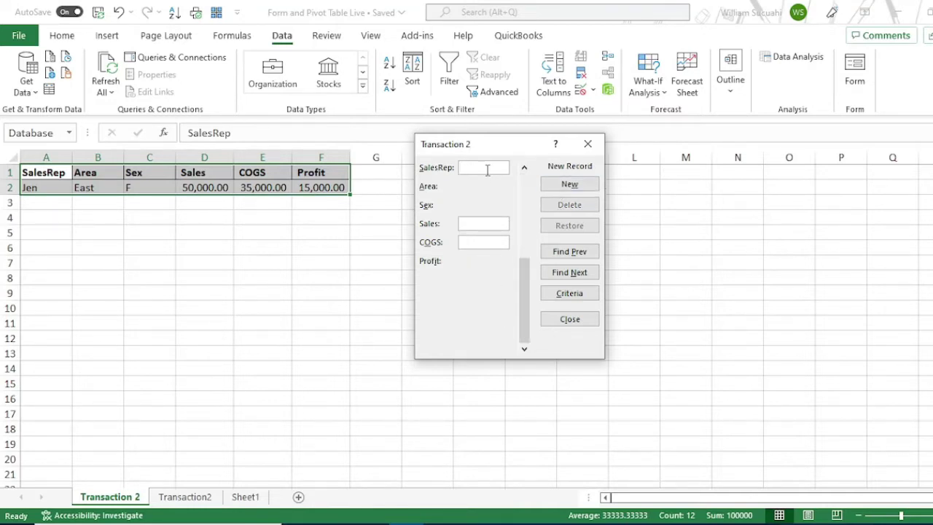
type("John")
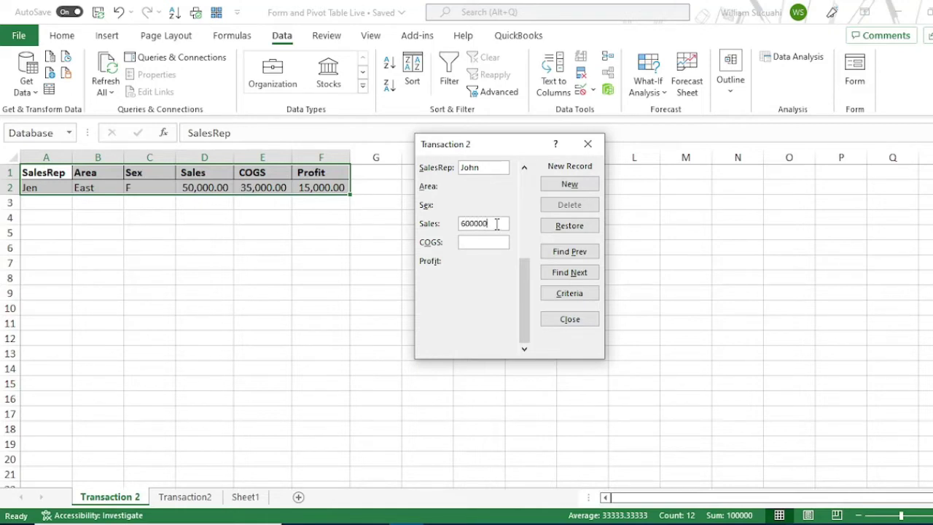
key("Return")
left_click(497, 224)
left_click(523, 168)
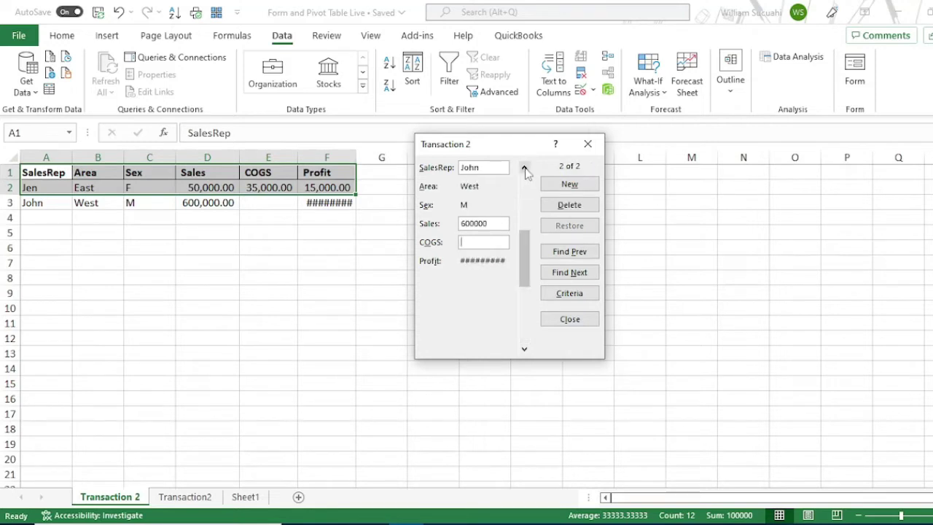
type("480000")
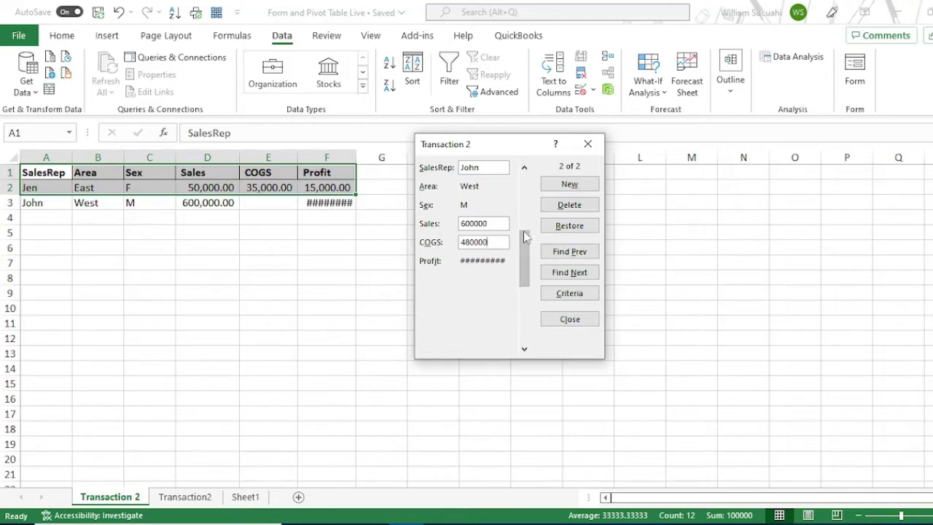
left_click(525, 321)
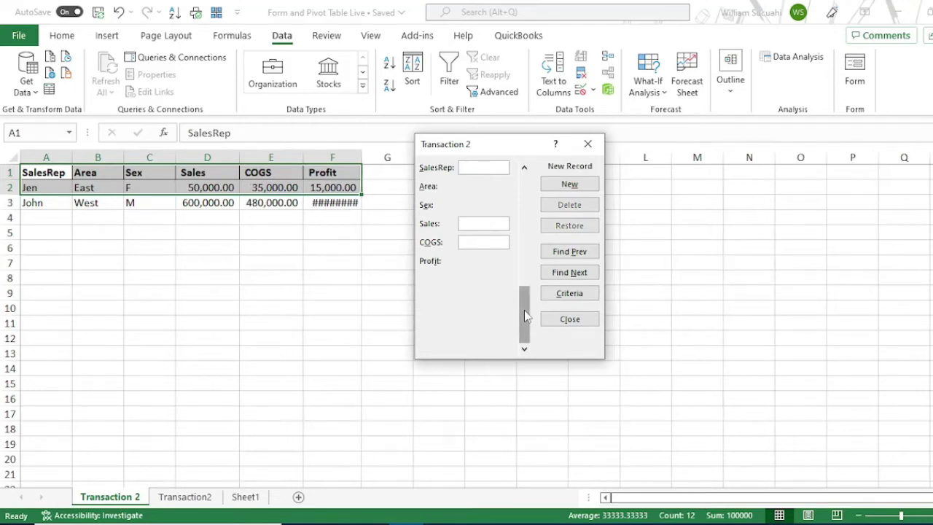
left_click_drag(528, 290, 532, 195)
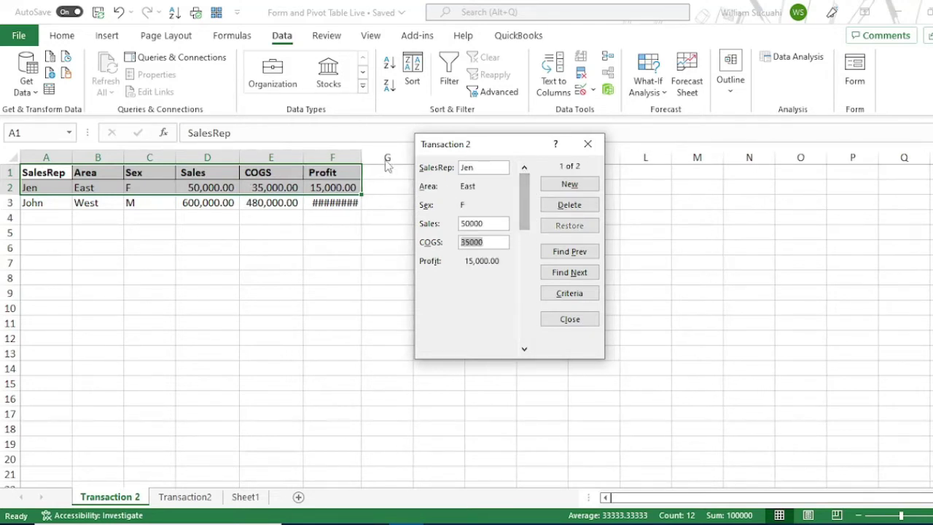
Close the data form and autofit the Profit column so 120,000.00 displays
left_click(588, 145)
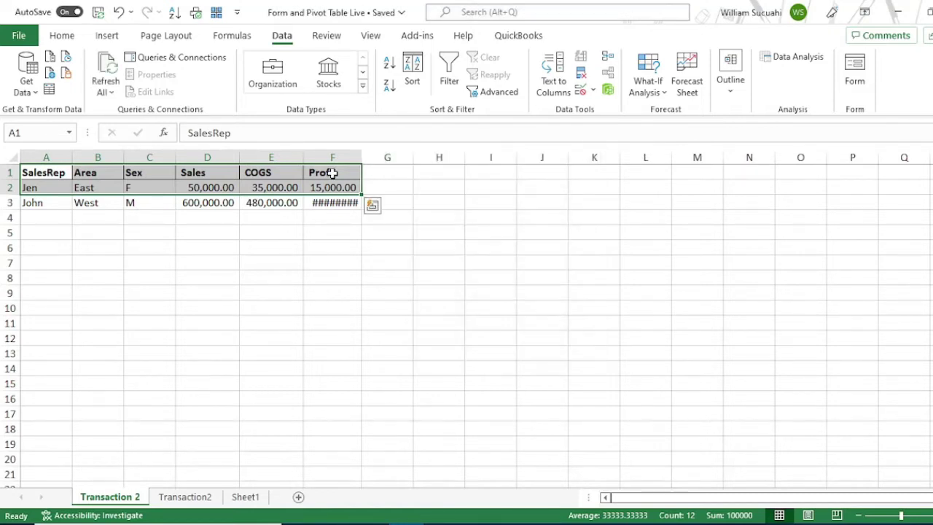
double_click(362, 157)
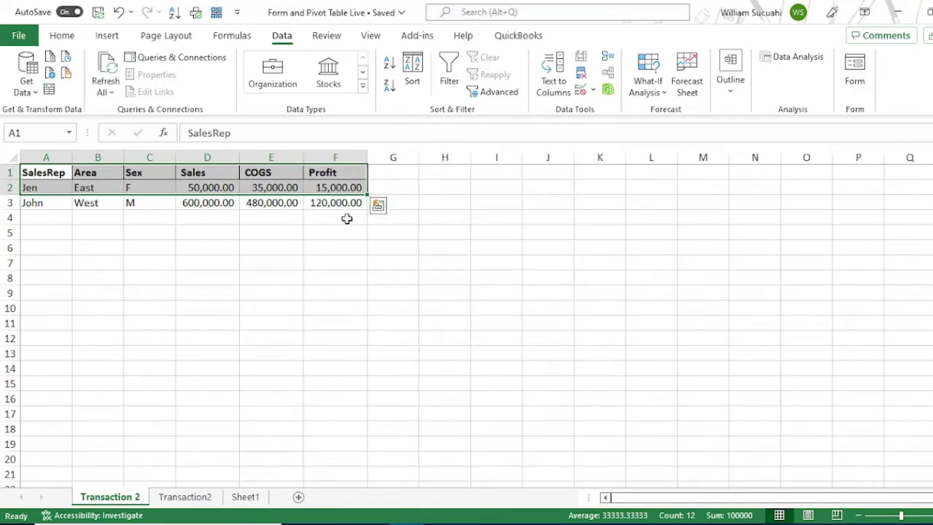
left_click(318, 202)
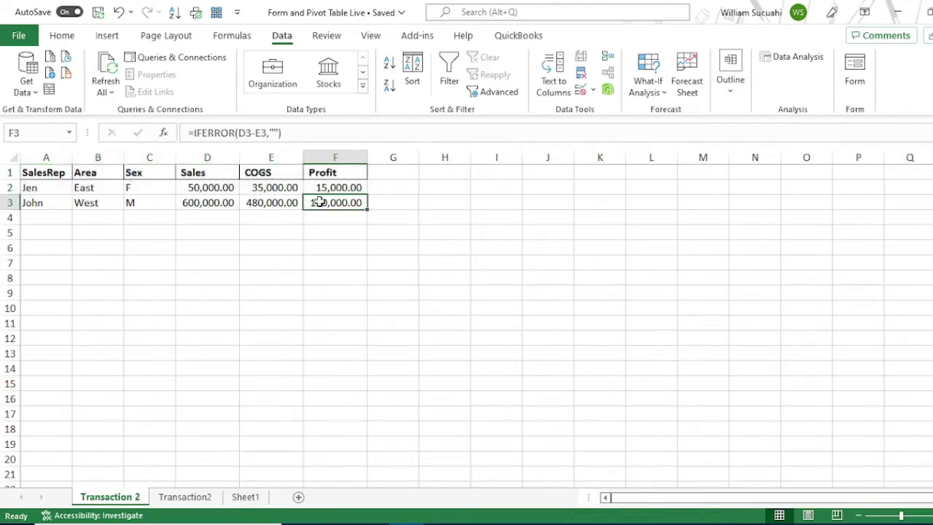
Add a South, M record with Sales 450000 and COGS 300000 through the data form, then close it
left_click(855, 77)
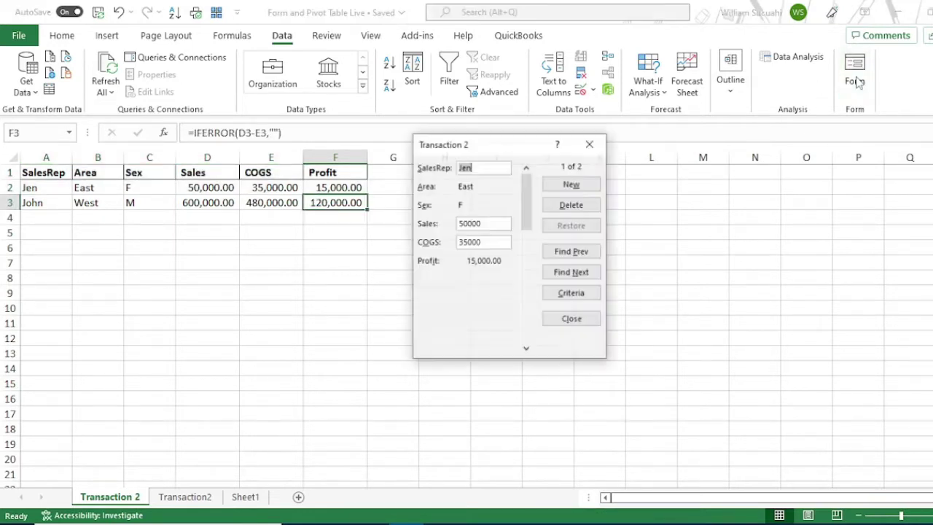
left_click(570, 185)
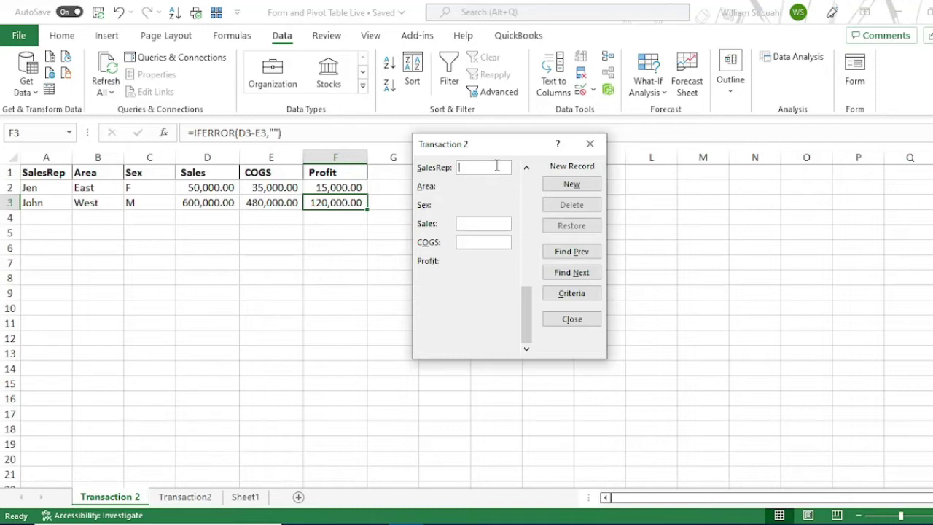
type("Josh")
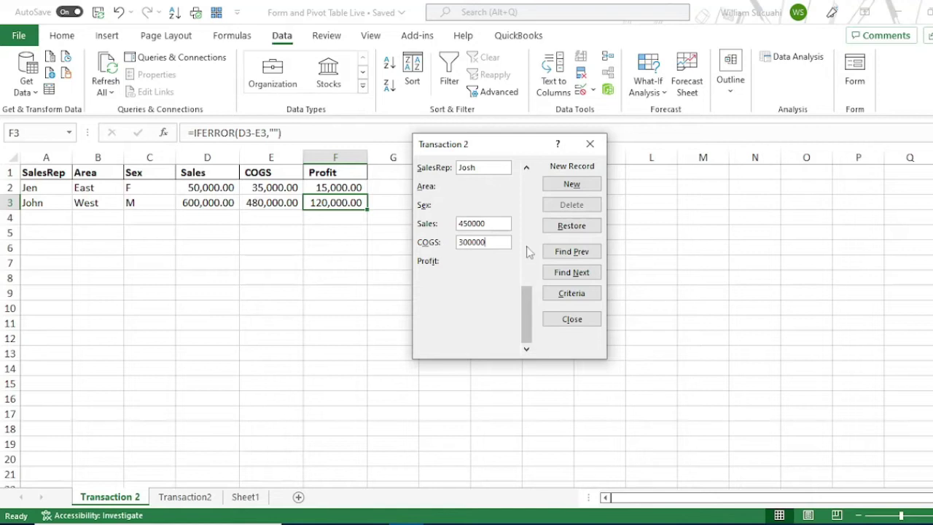
key("ctrl+Up")
left_click_drag(527, 217, 527, 235)
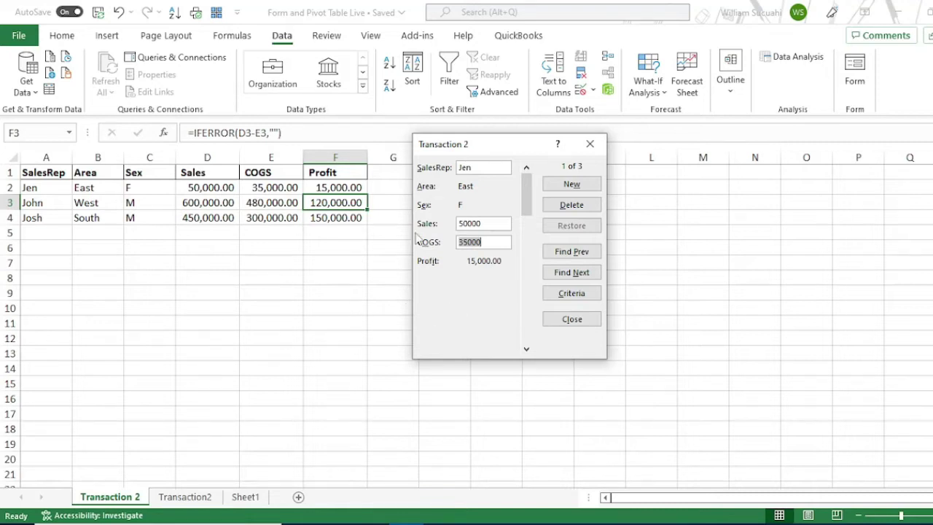
left_click(561, 325)
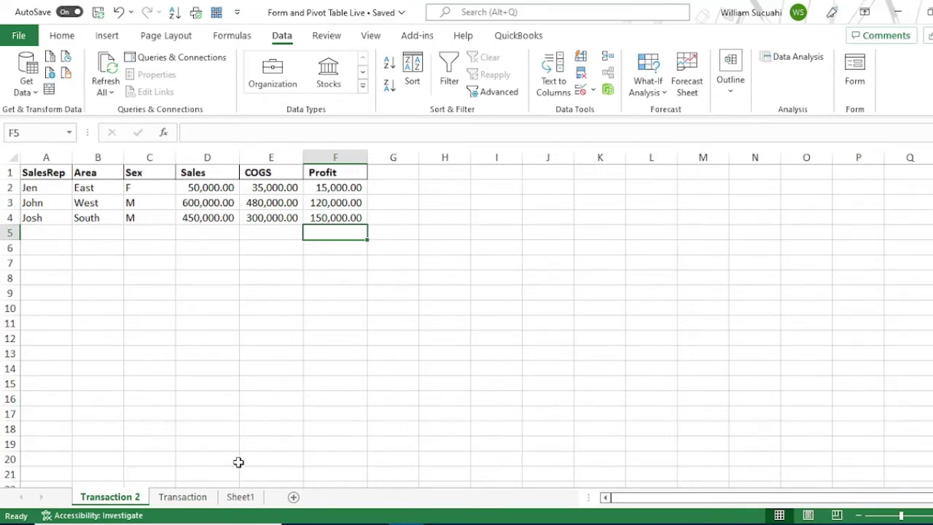
On the Transaction sheet, autofit column A and select A1:G1558
left_click(182, 496)
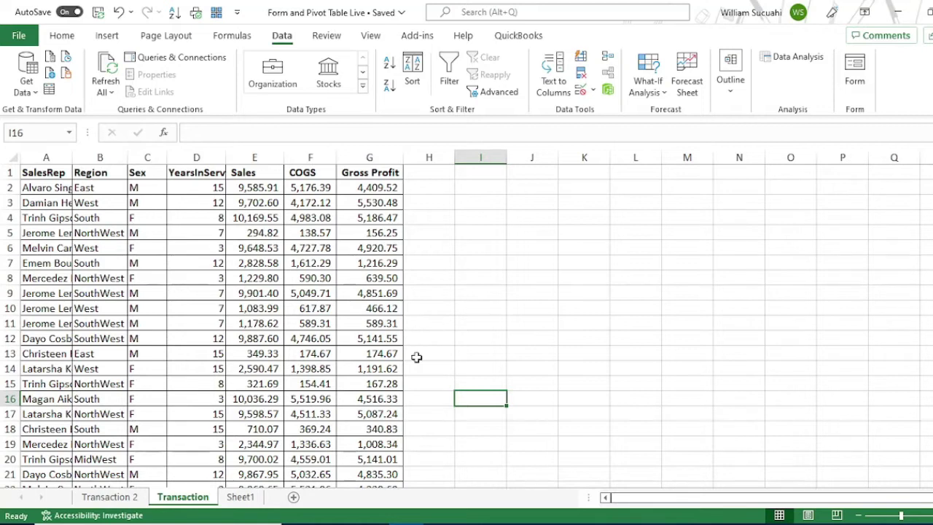
double_click(74, 157)
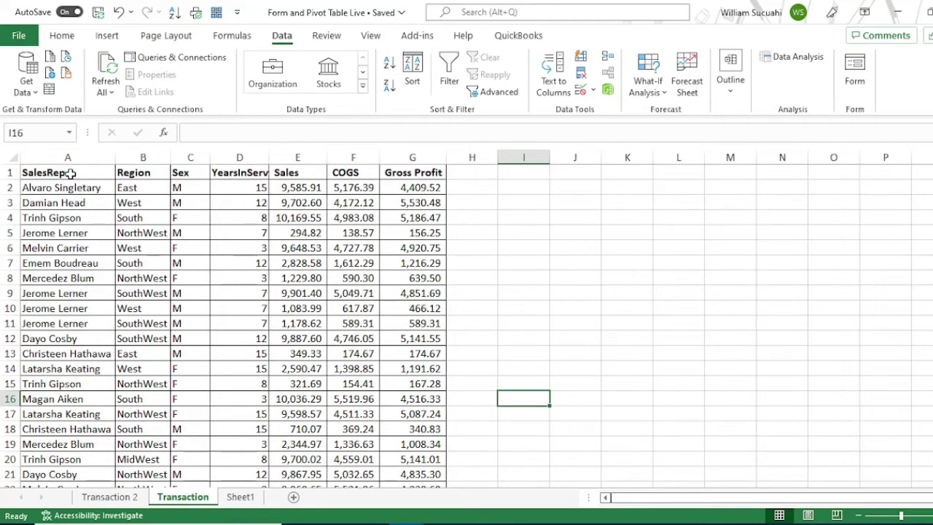
left_click(70, 173)
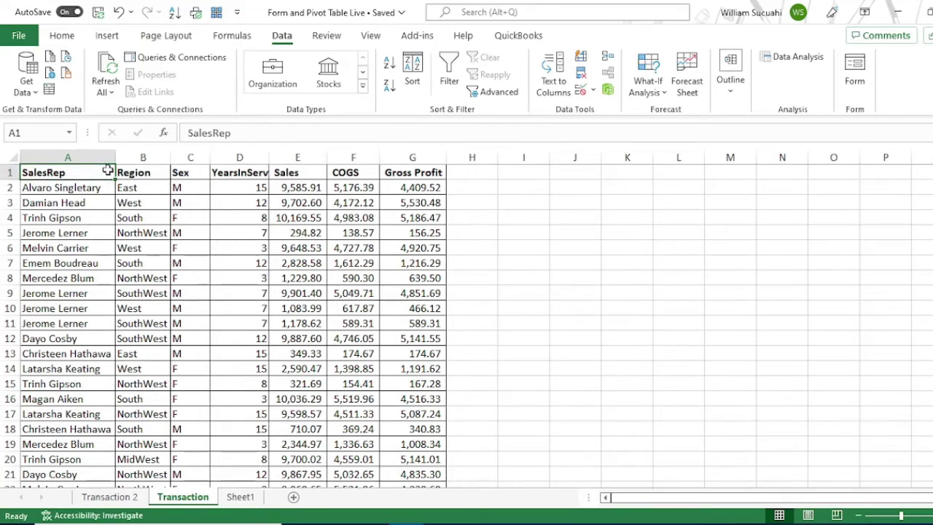
key("shift+Right")
key("shift+Right")
key("shift+Right")
key("shift+Right")
key("shift+Right")
key("shift+Right")
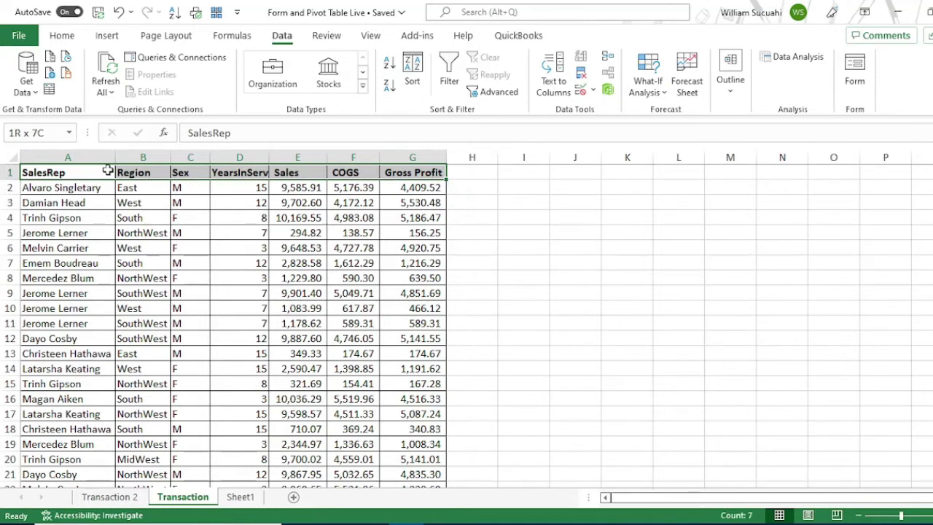
key("ctrl+shift+Down")
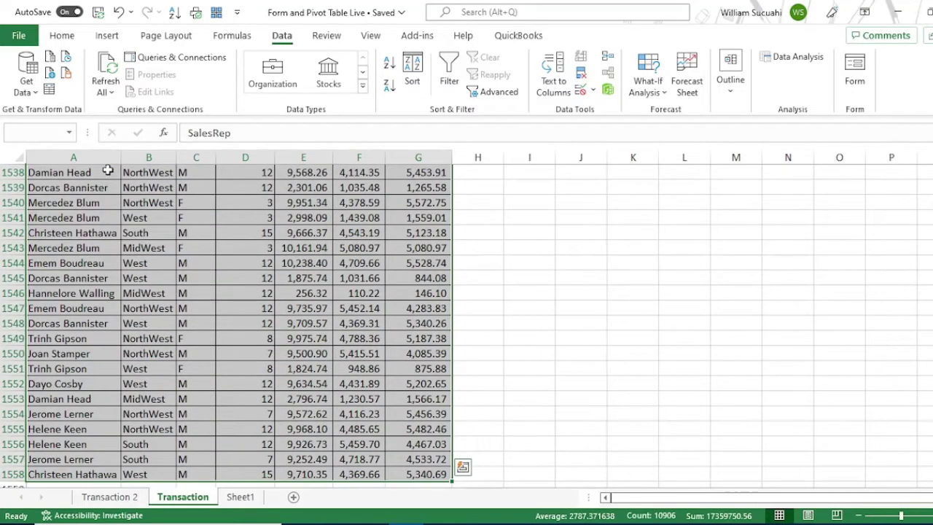
Insert a PivotTable from Transaction!$A$1:$G$1558 onto a new worksheet, Sheet3
left_click(109, 38)
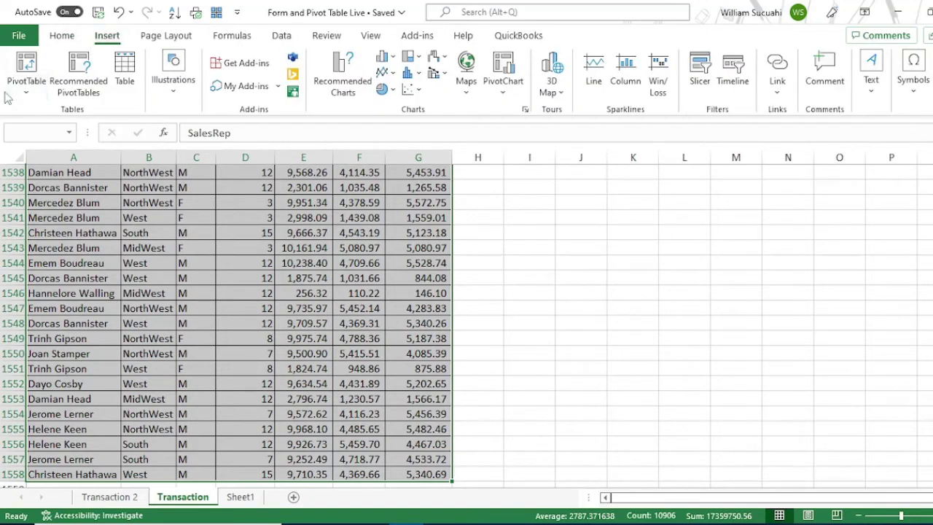
left_click(28, 86)
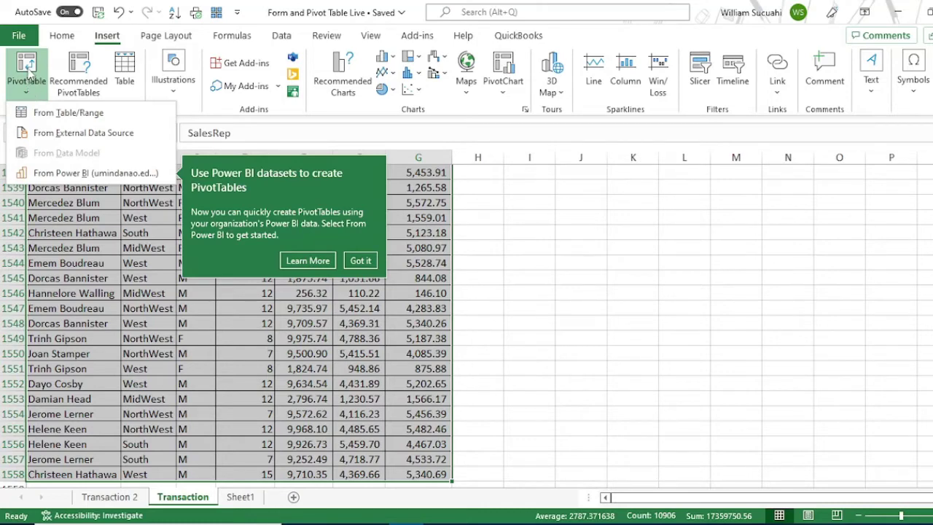
left_click(28, 69)
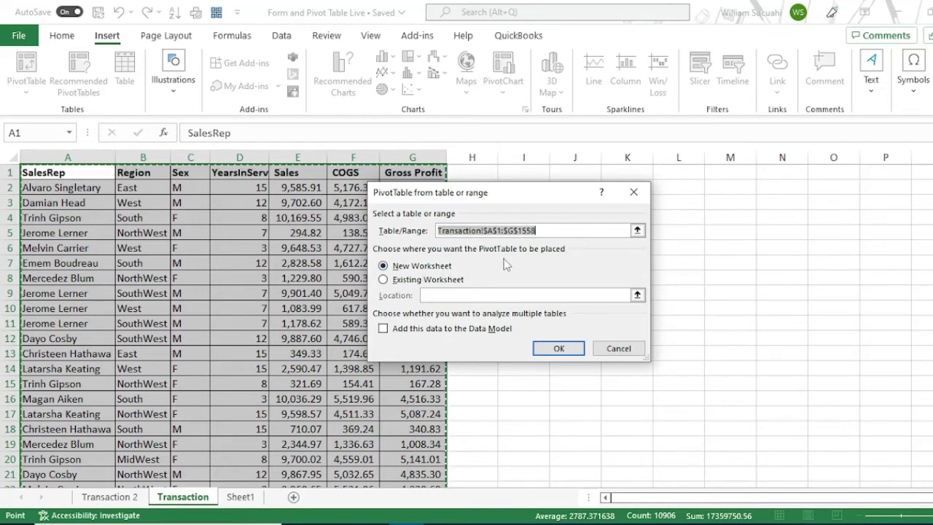
left_click(558, 349)
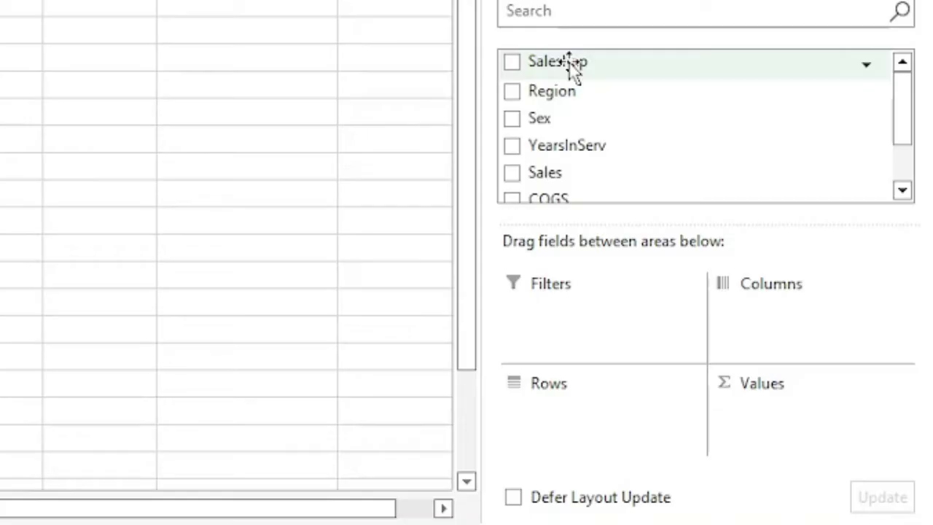
Put SalesRep in Rows and Sales in Values so each rep shows a Sum of Sales
left_click_drag(740, 239, 741, 434)
left_click_drag(566, 425, 563, 424)
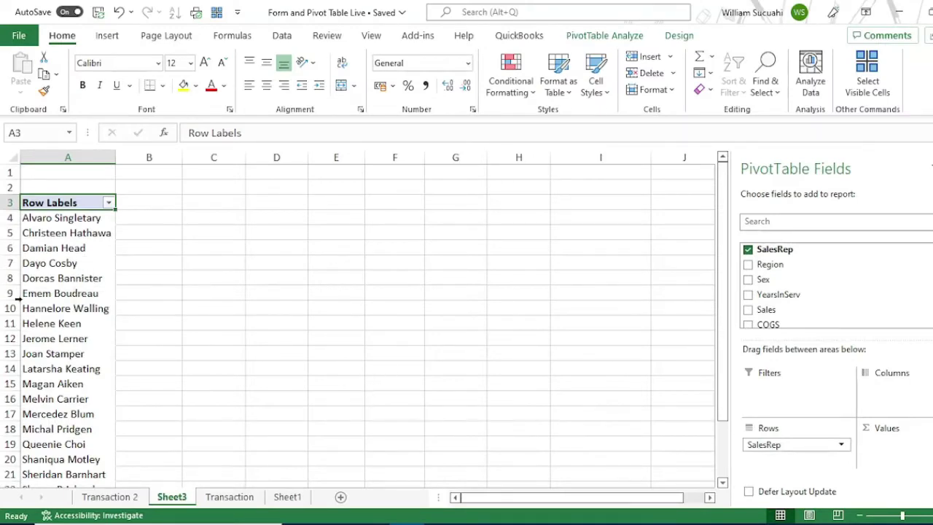
scroll(72, 299, "down", 1)
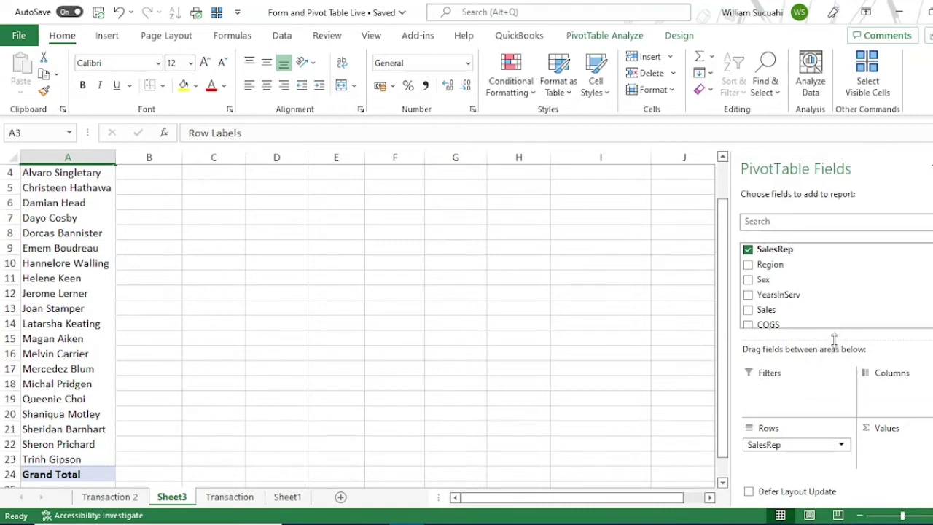
scroll(814, 310, "down", 1)
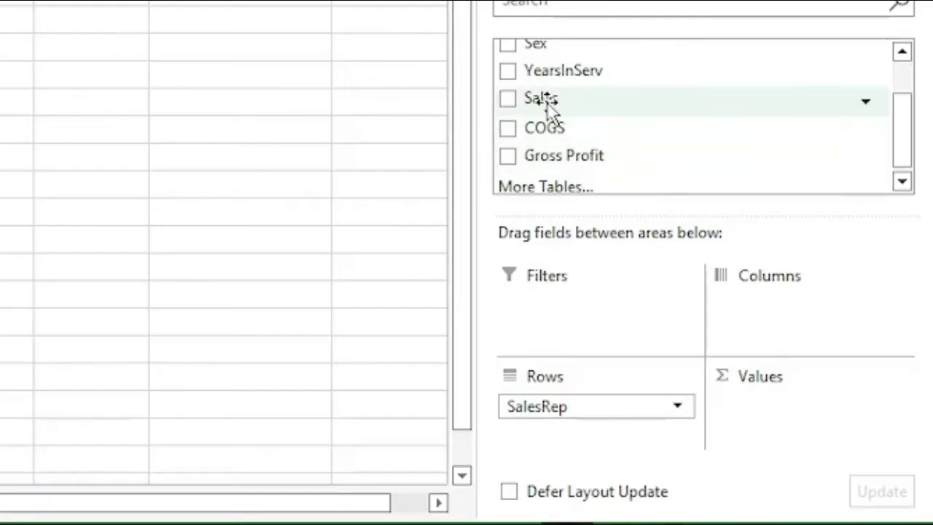
left_click_drag(545, 98, 756, 433)
scroll(158, 278, "up", 1)
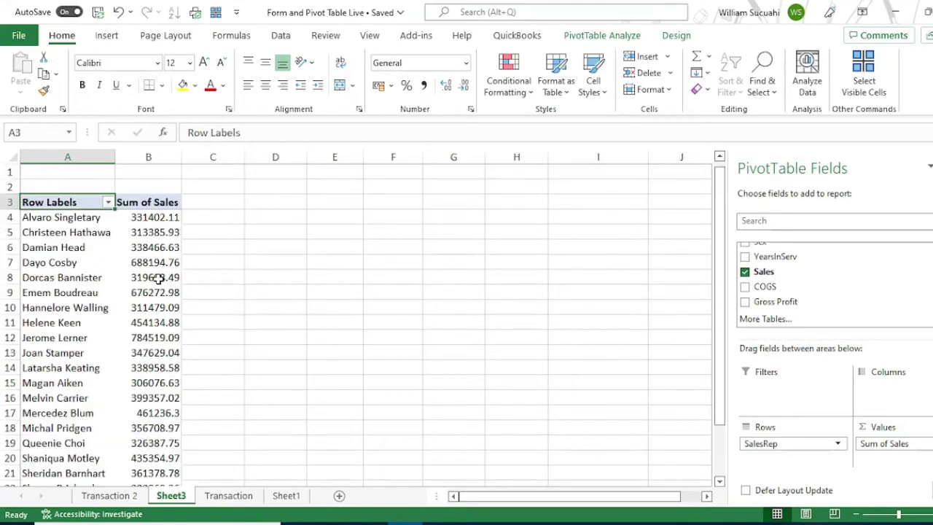
scroll(159, 277, "down", 1)
scroll(158, 278, "up", 1)
scroll(151, 384, "down", 1)
scroll(151, 384, "up", 1)
Apply Comma Style to column B so totals read like 331,402.11, then reselect the PivotTable
left_click(139, 156)
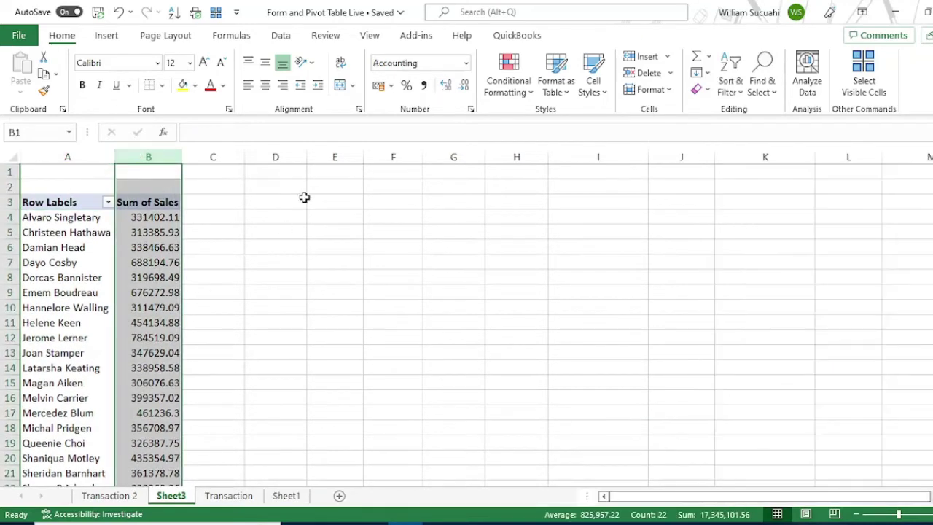
left_click(423, 86)
left_click(129, 277)
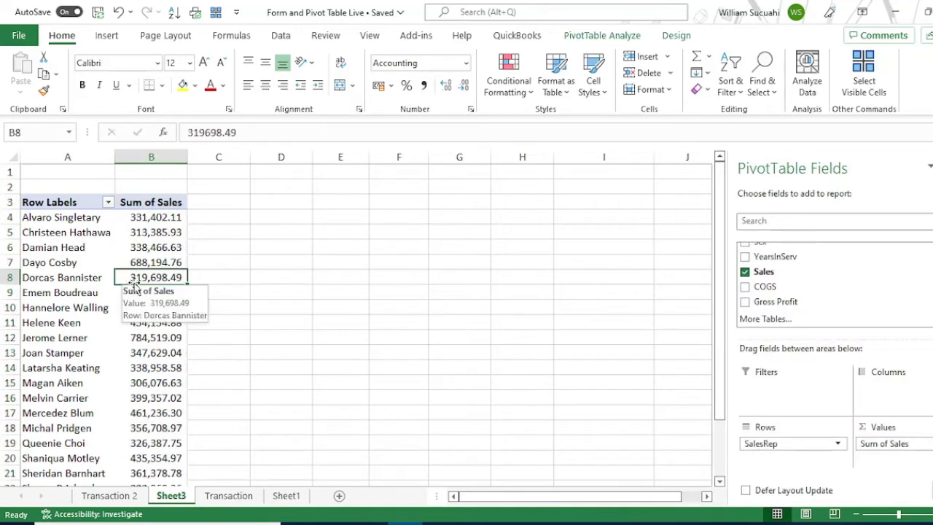
left_click(334, 264)
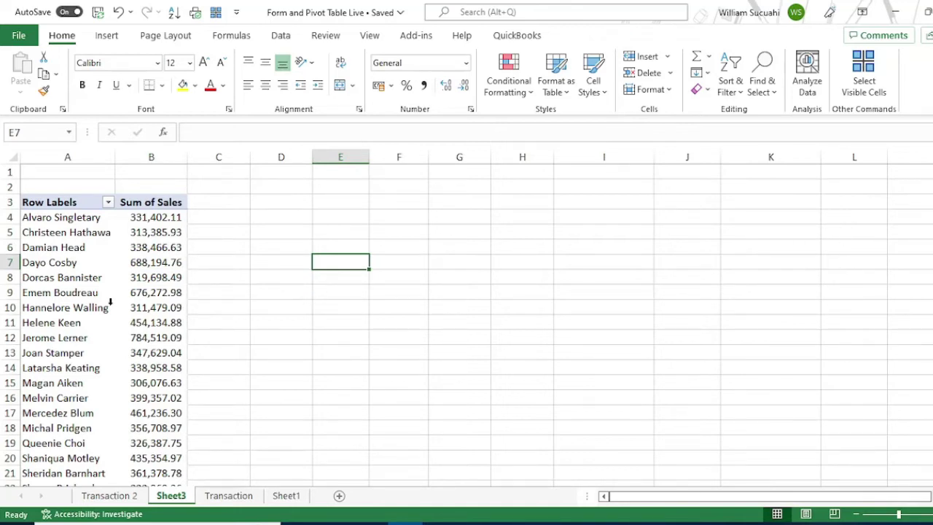
left_click(79, 276)
mouse_move(132, 328)
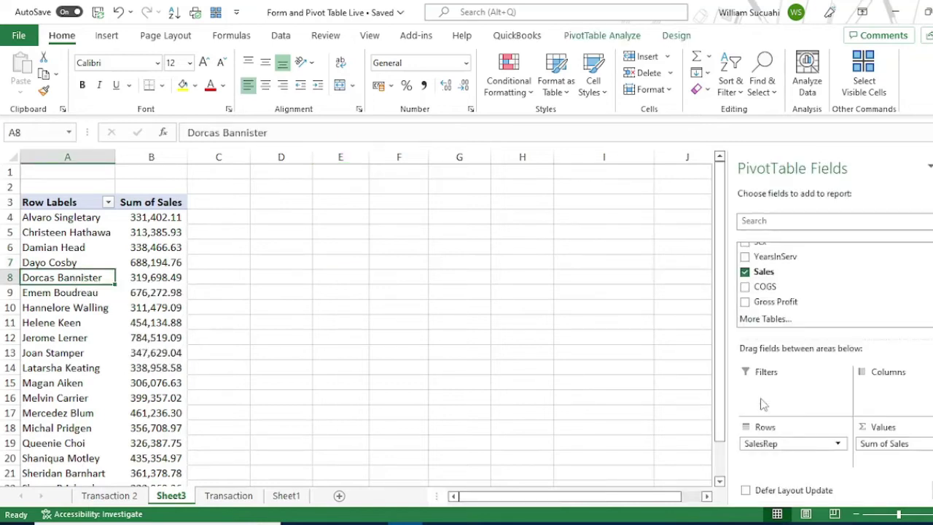
Add Sex to Rows above SalesRep so reps group into F and M subtotals
scroll(837, 288, "up", 2)
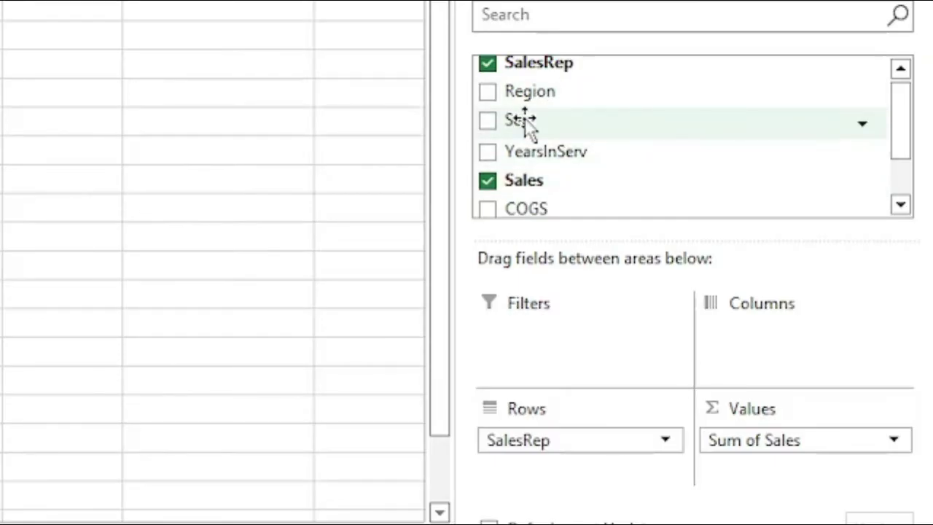
left_click_drag(525, 124, 504, 479)
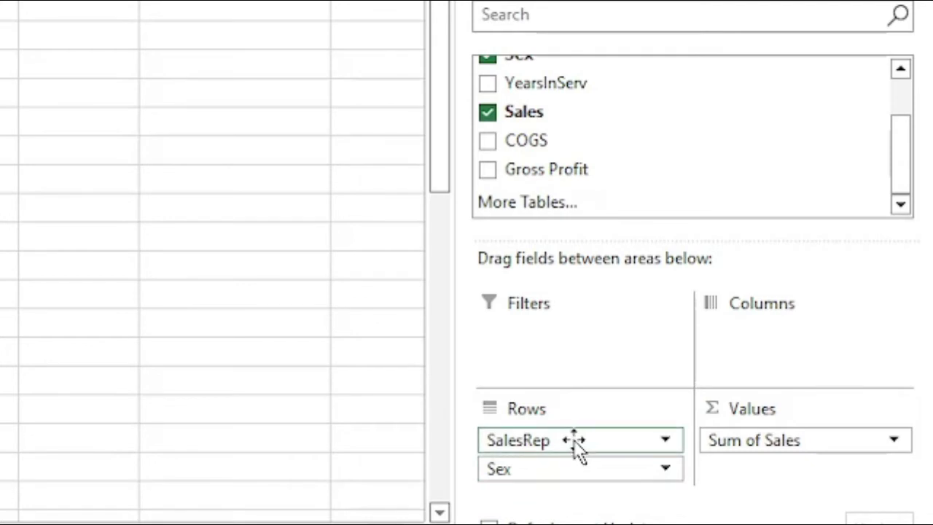
left_click_drag(574, 439, 572, 475)
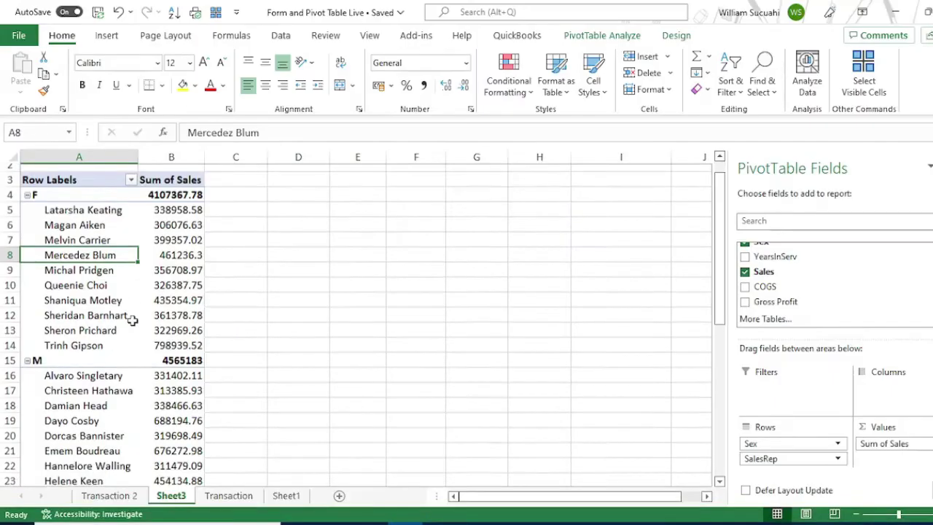
scroll(131, 317, "down", 2)
scroll(134, 321, "up", 2)
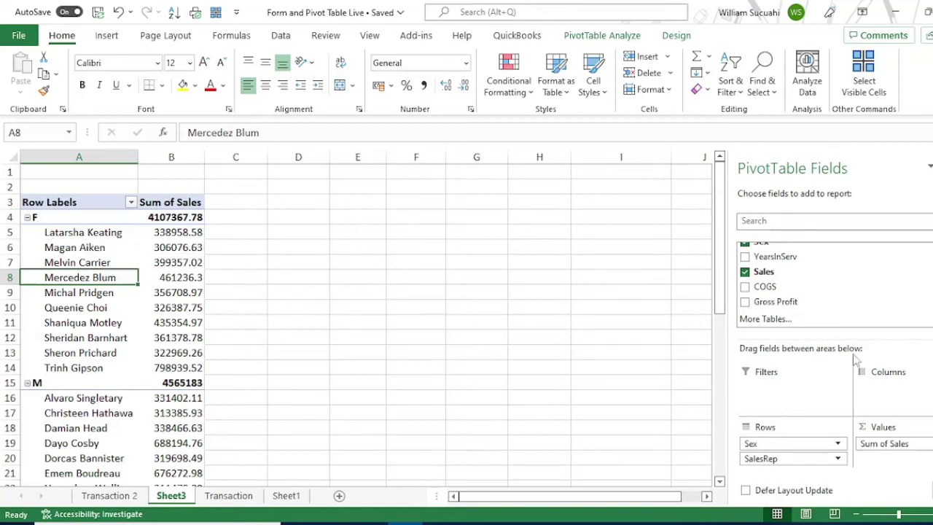
scroll(824, 301, "up", 3)
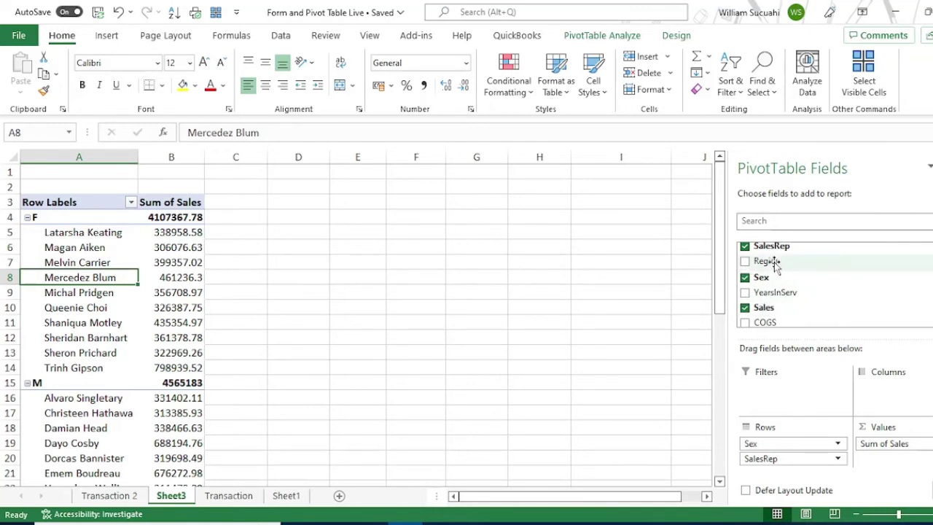
Add Region to the Columns area, splitting sales into East through West plus Grand Total
left_click_drag(775, 265, 890, 392)
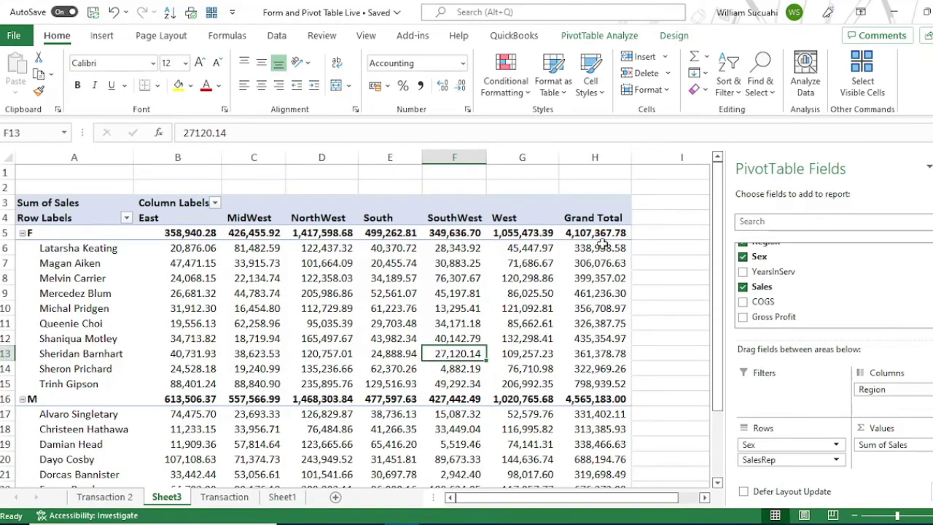
Insert Region and Sex slicers, placing Sex near column I and Region to its right
left_click(673, 36)
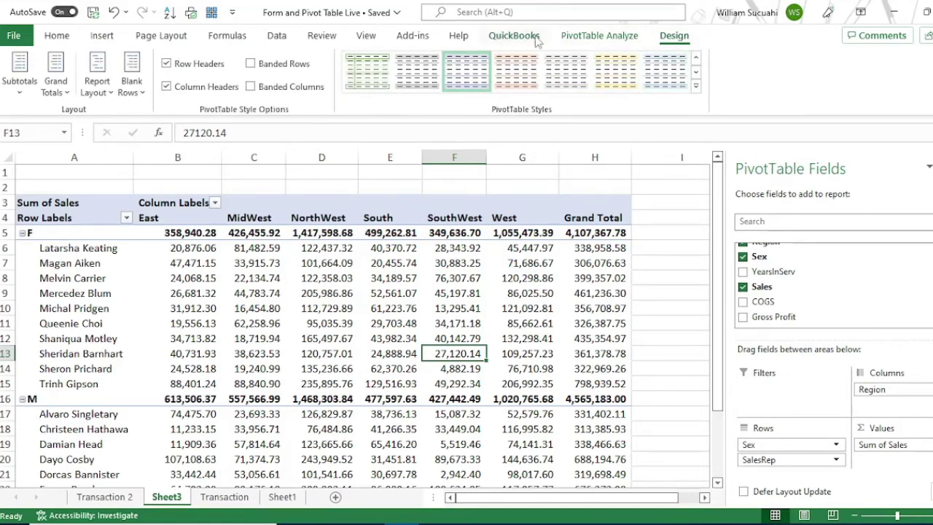
left_click(598, 36)
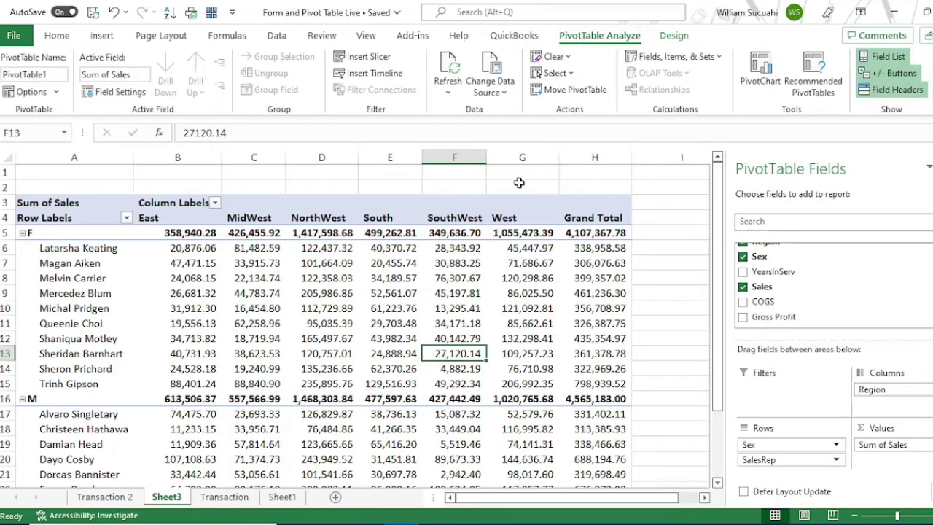
left_click(377, 61)
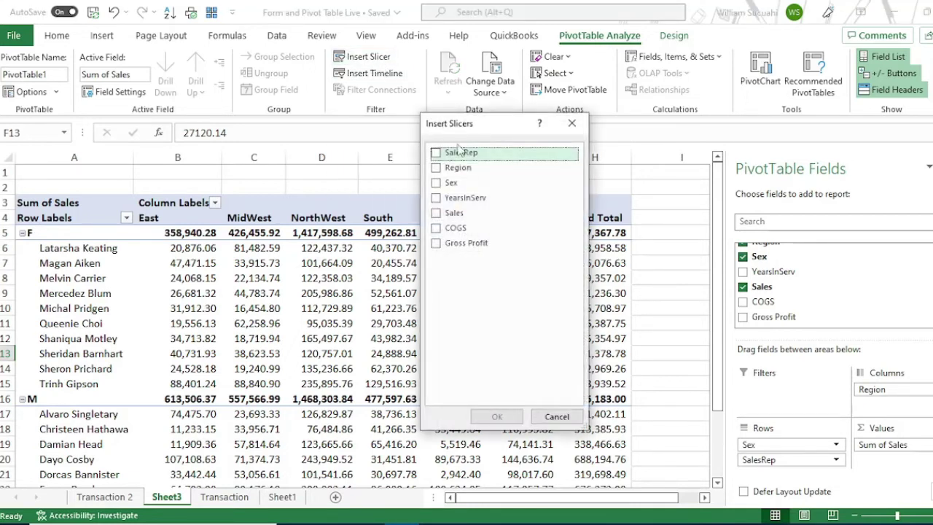
left_click(436, 171)
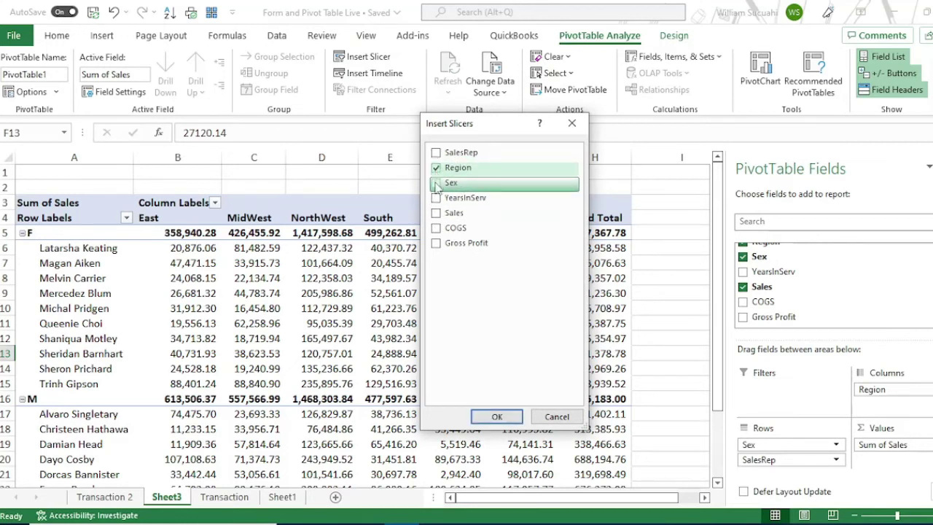
left_click(436, 184)
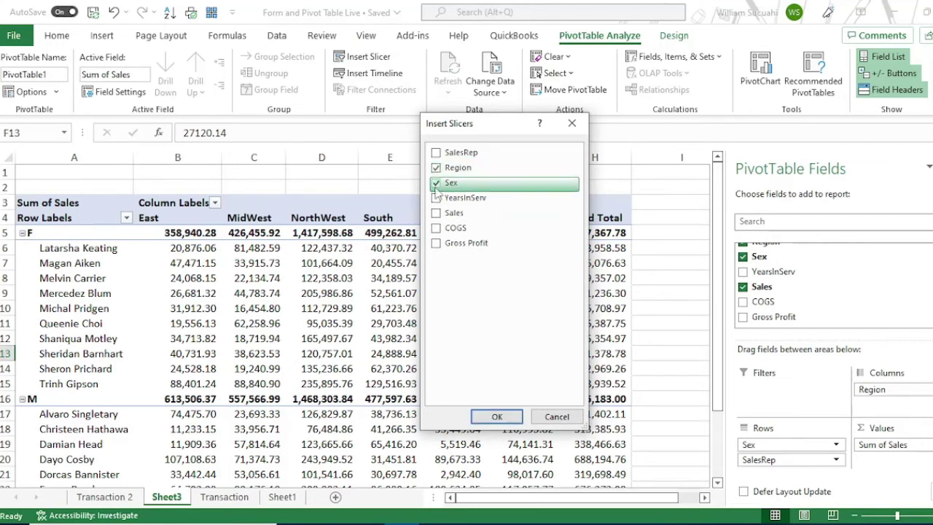
left_click(497, 418)
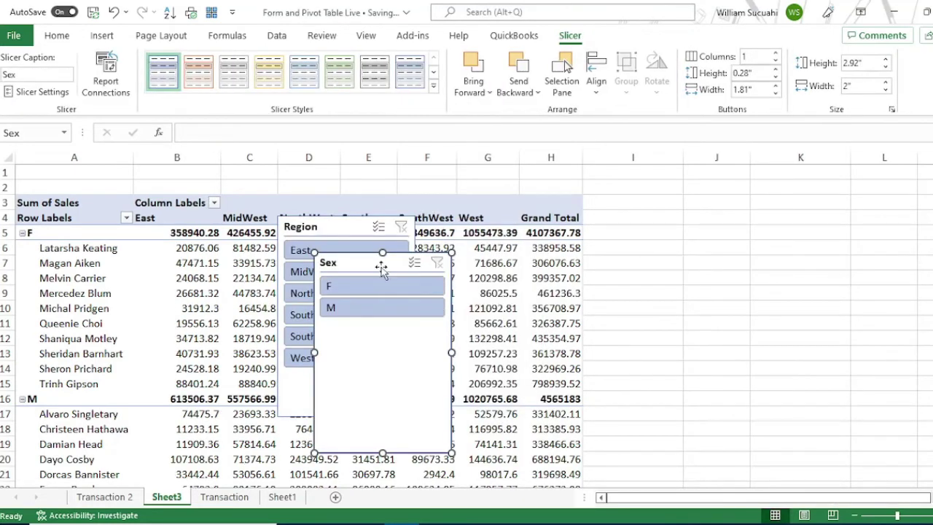
left_click_drag(363, 260, 650, 196)
left_click_drag(329, 232, 795, 197)
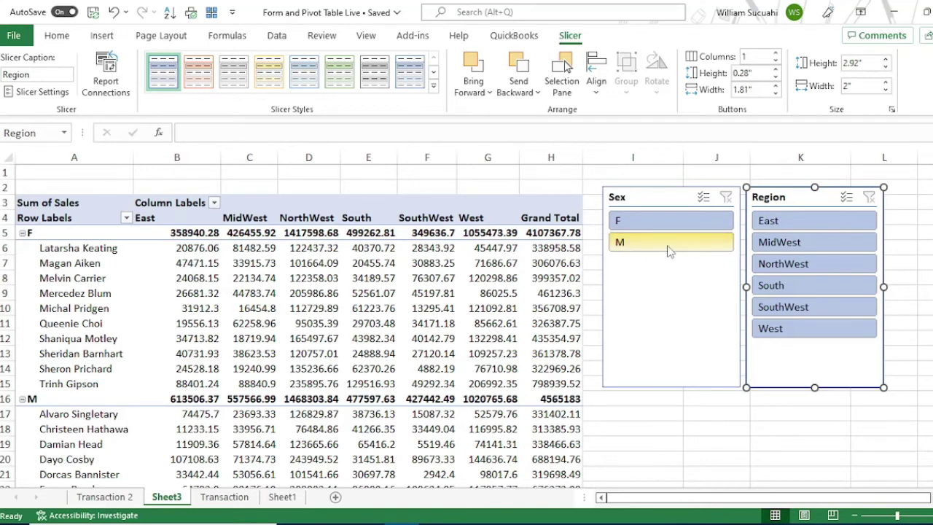
Try the slicers with Sex M and the MidWest region
left_click(670, 248)
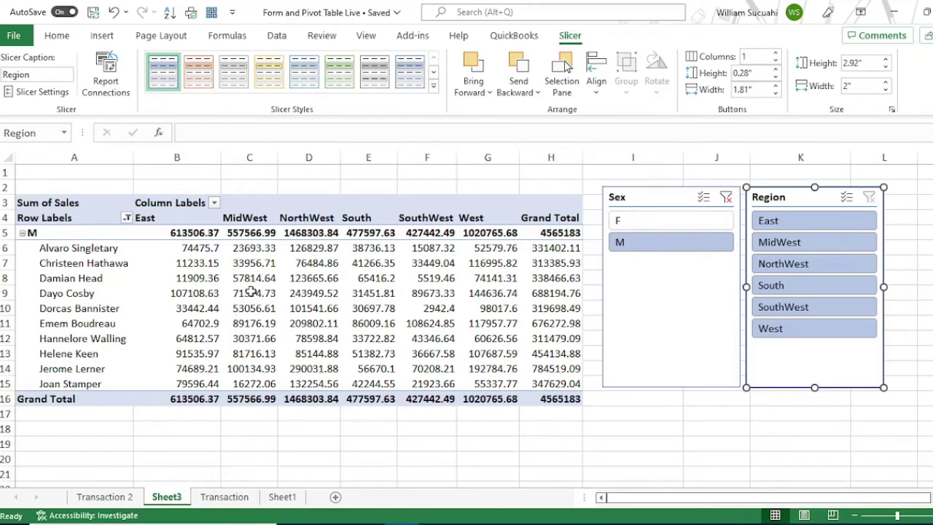
mouse_move(261, 280)
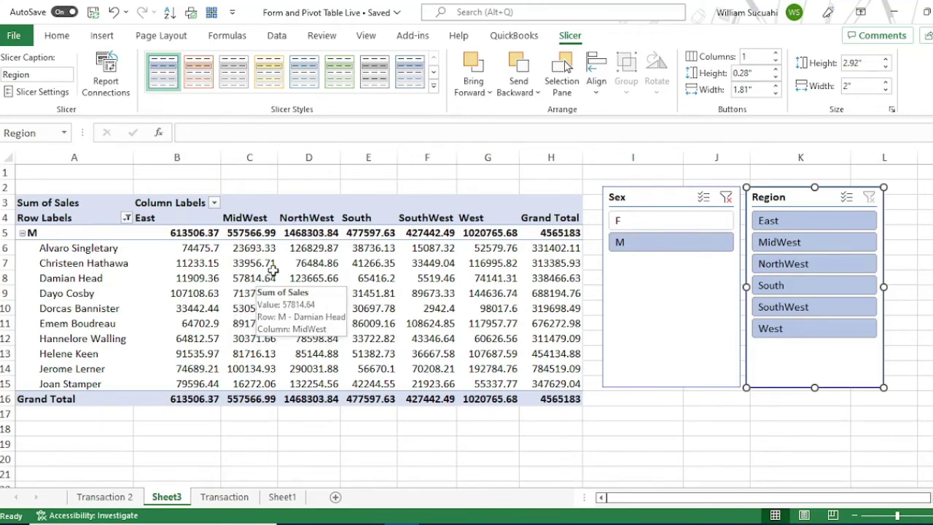
mouse_move(276, 318)
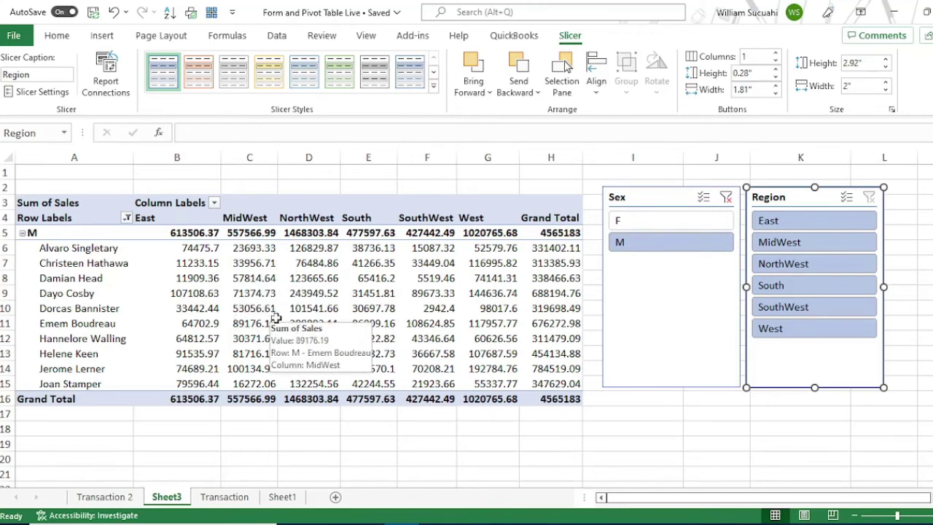
left_click(814, 248)
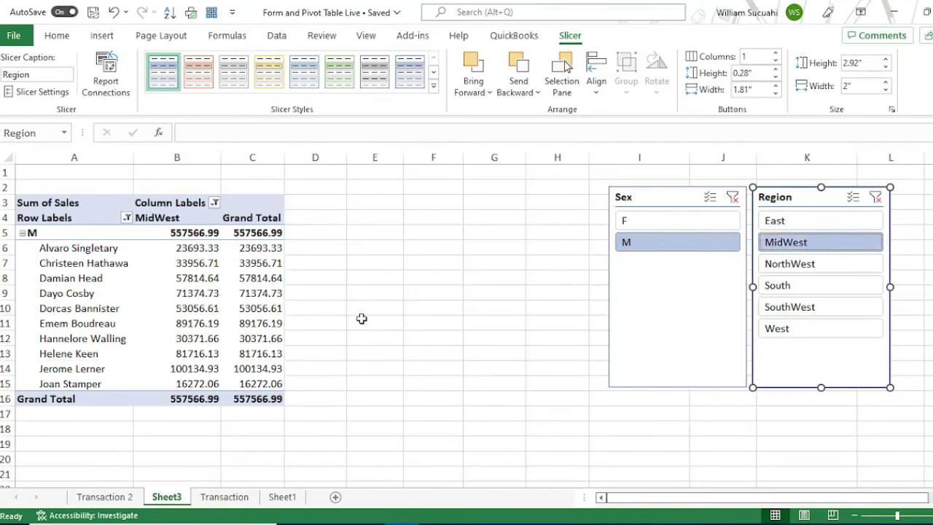
mouse_move(194, 264)
mouse_move(207, 312)
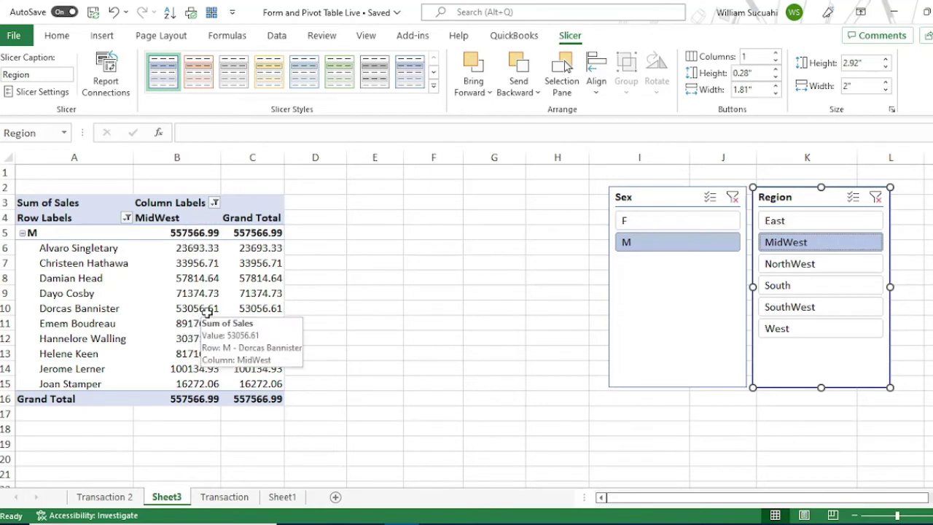
Switch the slicer filters to Sex F and the East region
left_click(652, 225)
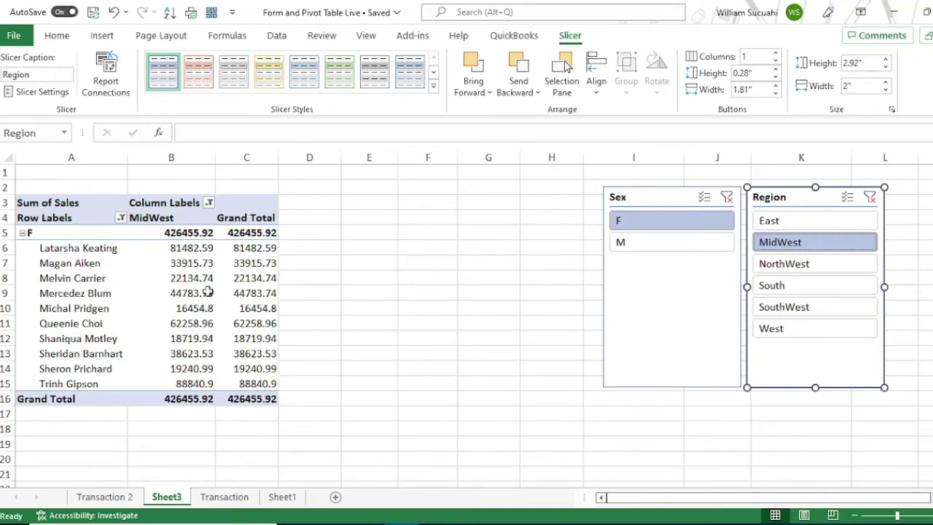
mouse_move(188, 392)
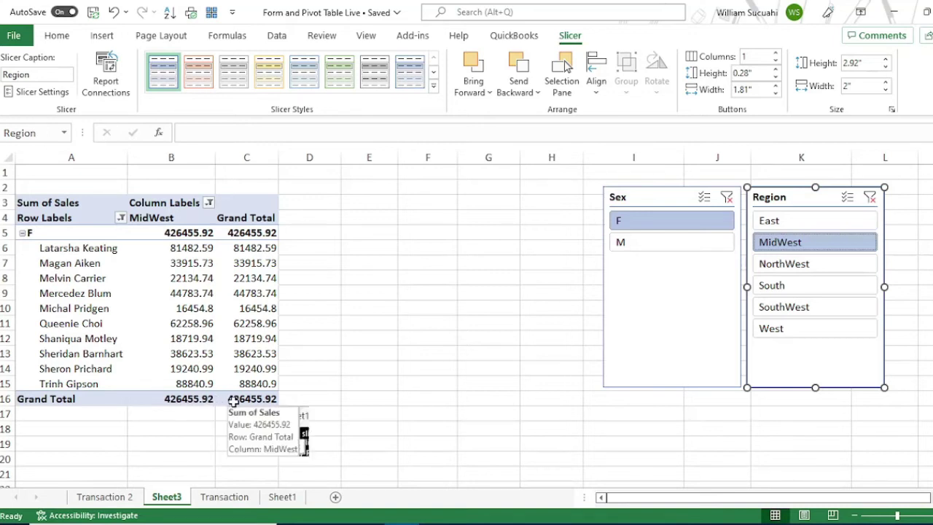
left_click(793, 225)
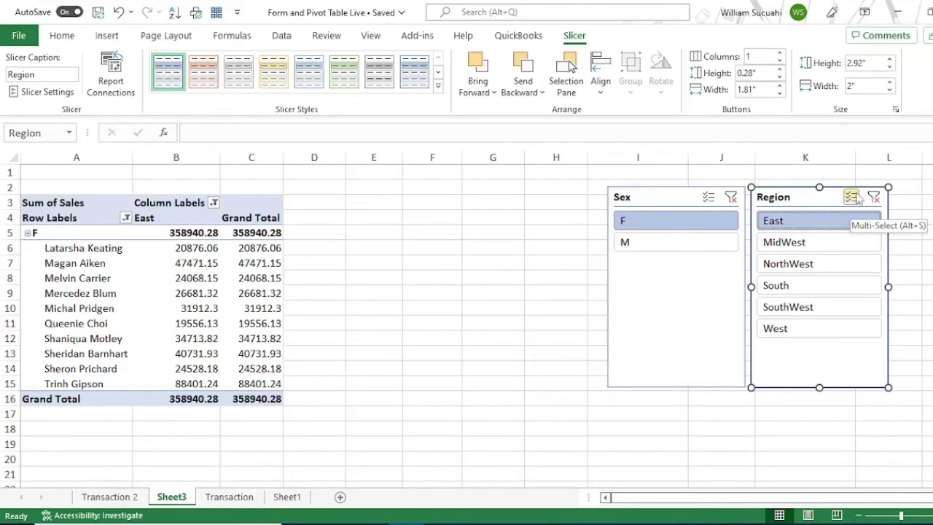
Turn on Multi-Select in the Region slicer and add MidWest, West, NorthWest, South, SouthWest
left_click(851, 198)
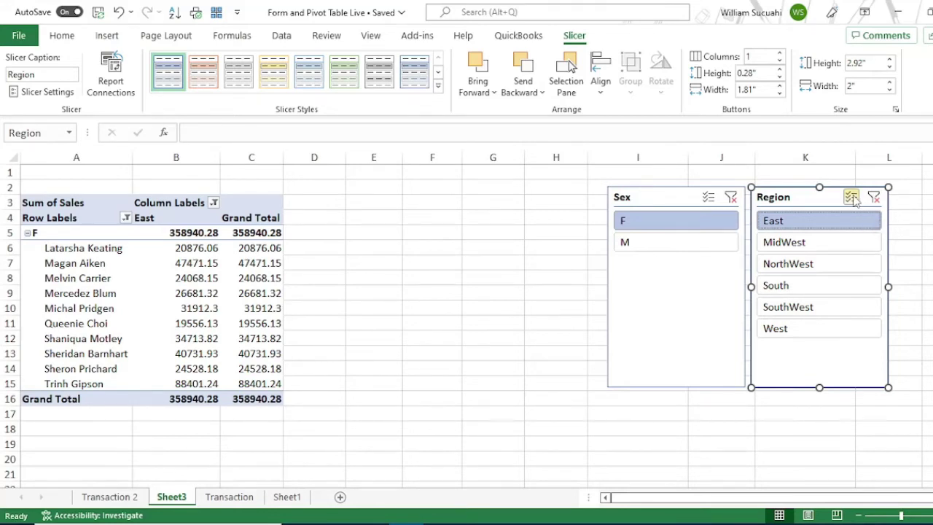
left_click(818, 247)
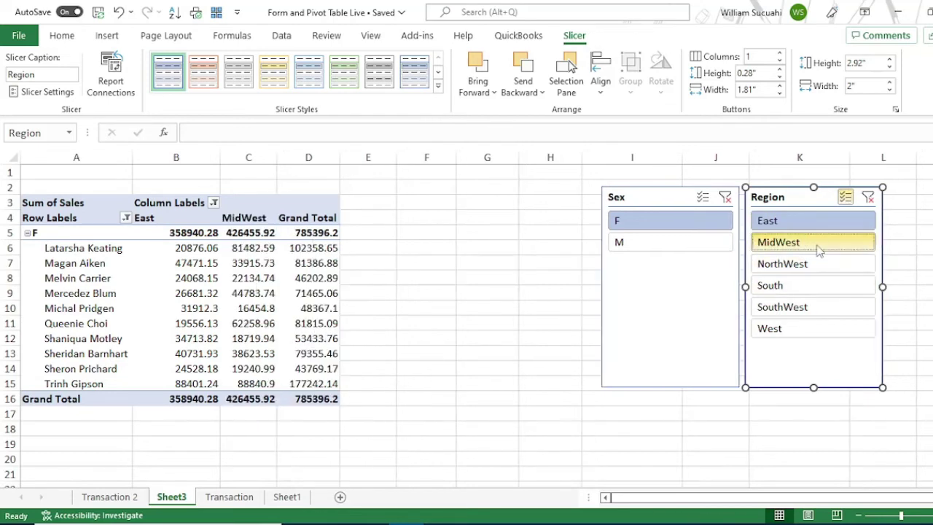
left_click(800, 333)
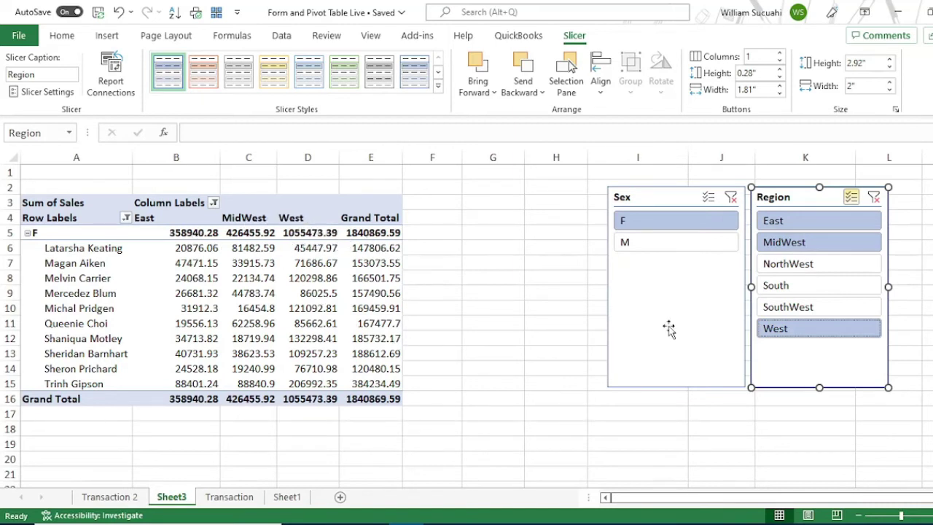
left_click(826, 263)
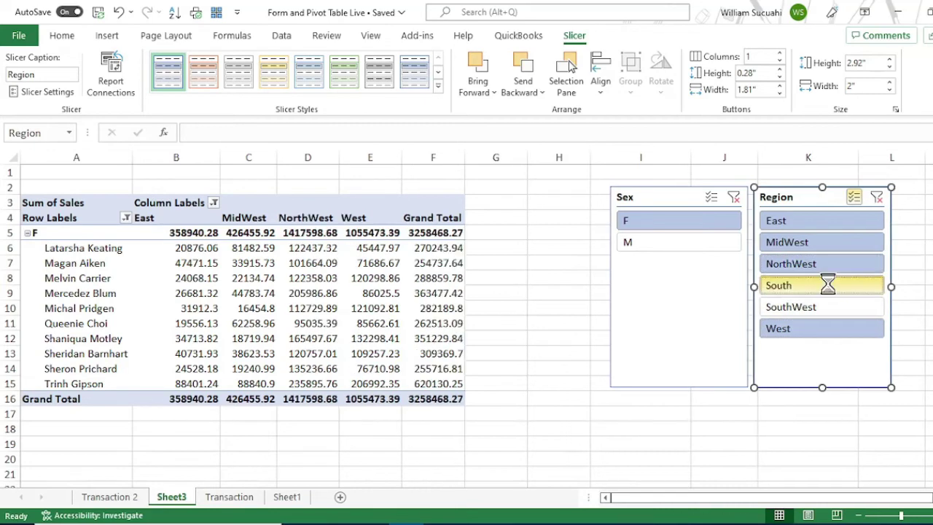
left_click(826, 285)
left_click(829, 306)
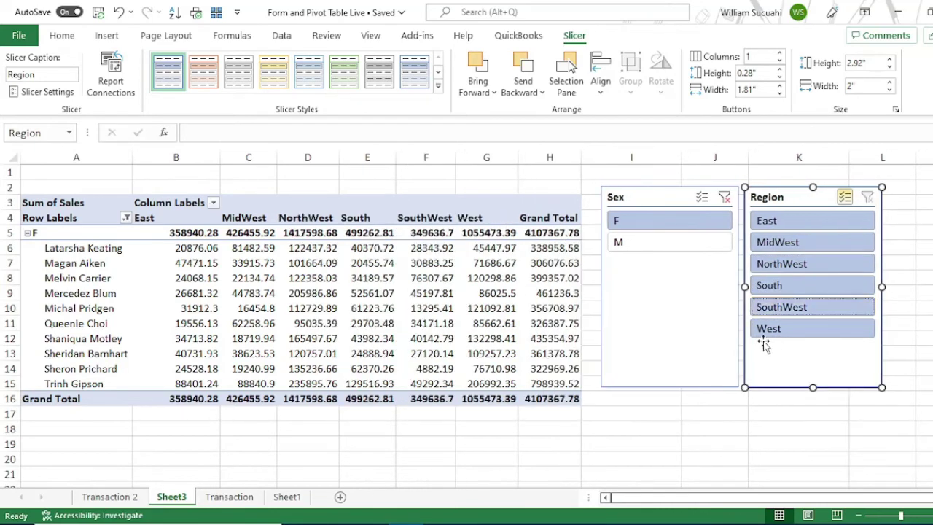
Turn on Multi-Select in the Sex slicer so both M and F are included
left_click(665, 243)
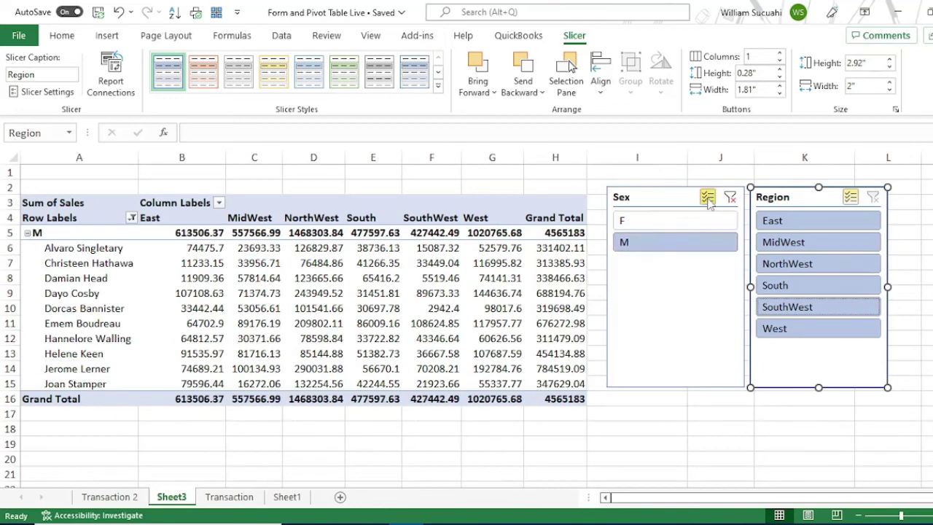
left_click(708, 198)
left_click(695, 221)
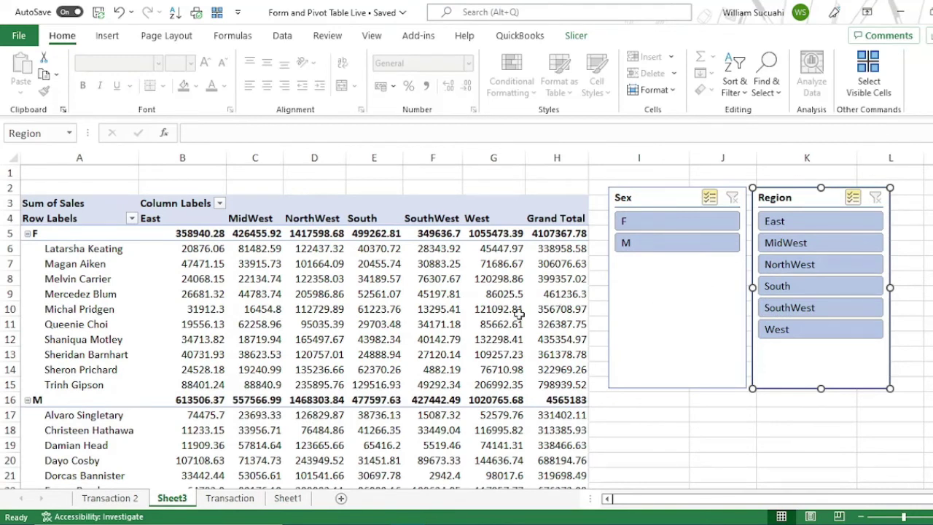
Insert a Clustered Bar PivotChart from PivotTable Analyze for the sales pivot table
left_click(304, 263)
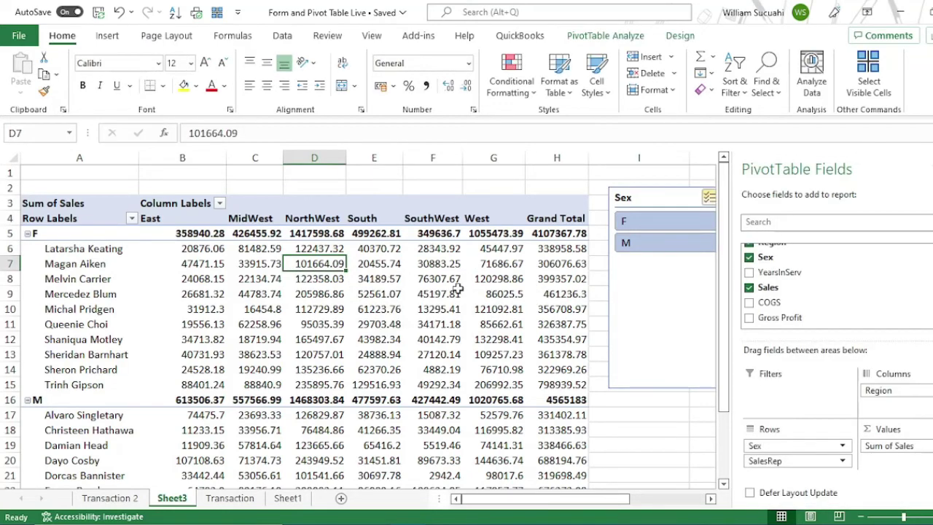
left_click(608, 36)
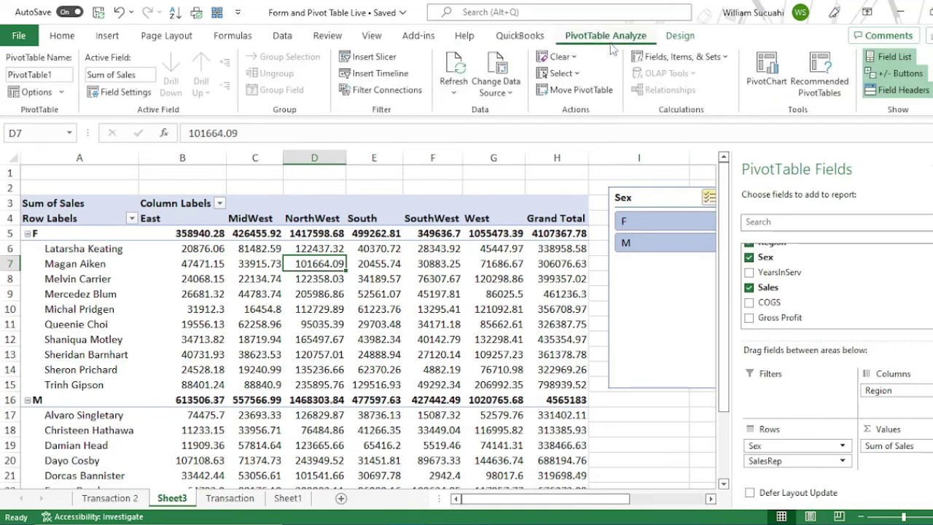
left_click(771, 80)
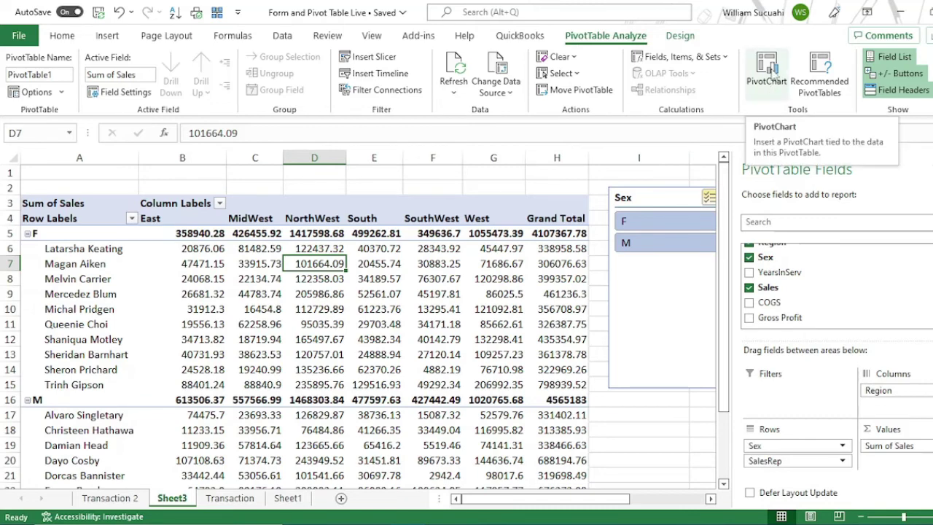
left_click(777, 80)
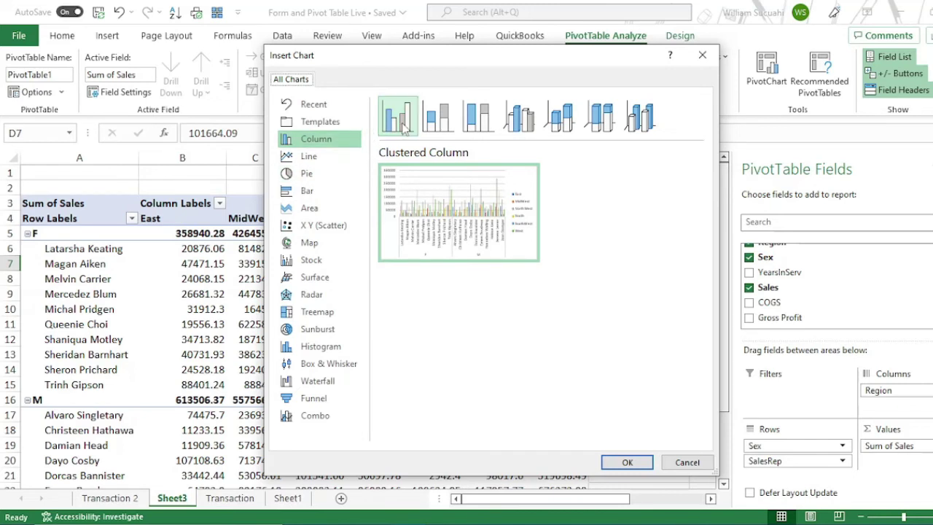
left_click(327, 190)
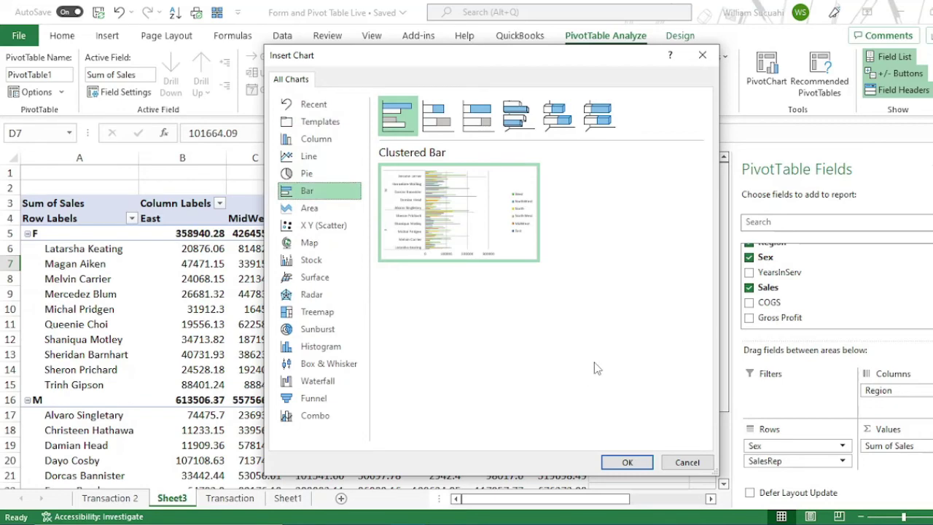
left_click(624, 462)
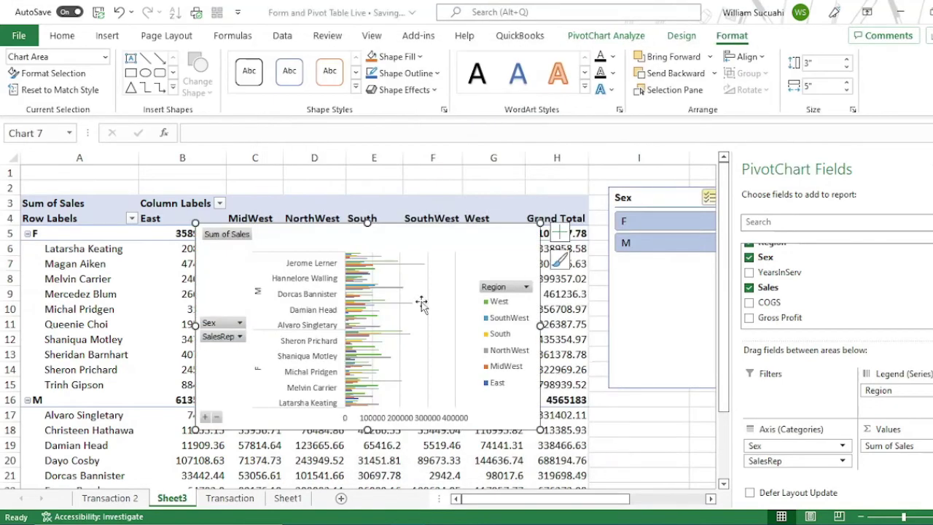
Move the PivotChart so it starts near row 15, nudging it slightly right and down
left_click_drag(426, 254, 444, 195)
scroll(427, 291, "down", 1)
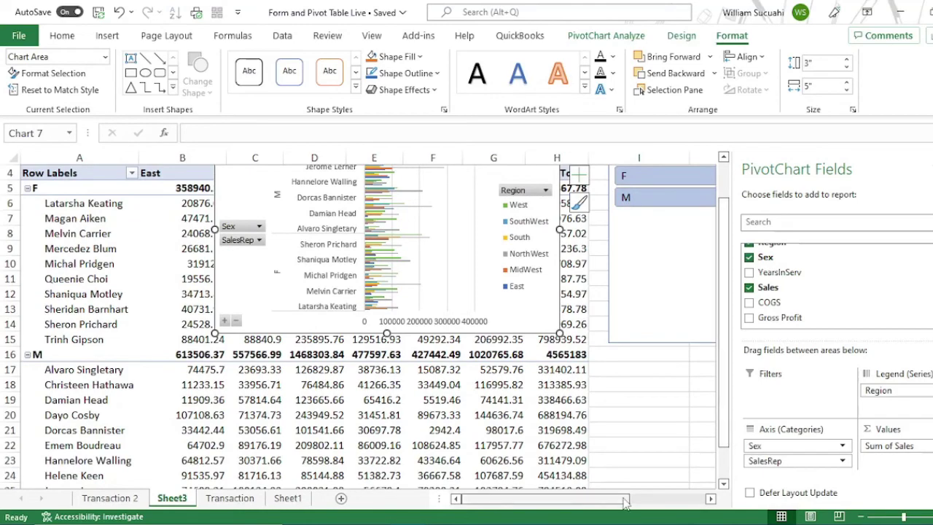
left_click_drag(546, 498, 609, 498)
left_click_drag(239, 268, 614, 470)
mouse_move(725, 357)
left_mouse_down()
mouse_move(726, 341)
mouse_move(725, 375)
left_mouse_up()
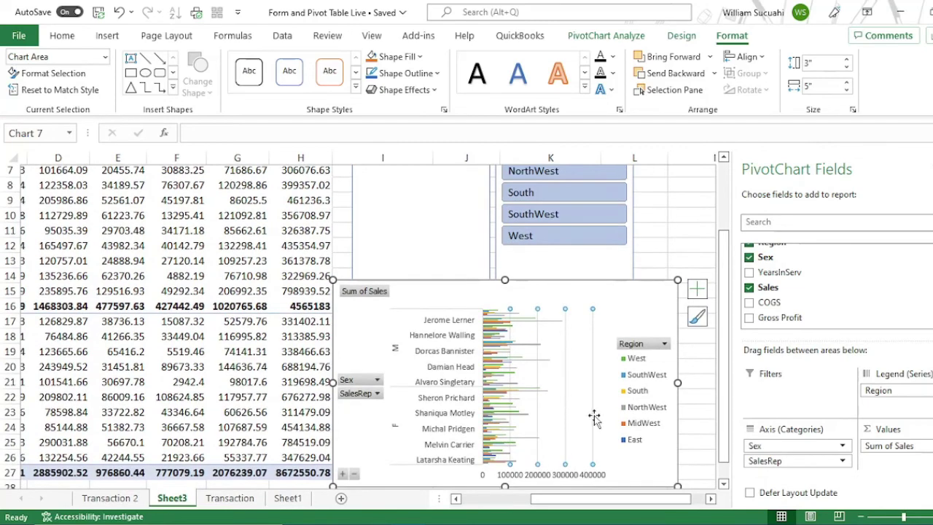
left_click(592, 416)
left_click_drag(585, 302, 599, 333)
left_click(670, 291)
scroll(671, 291, "down", 2)
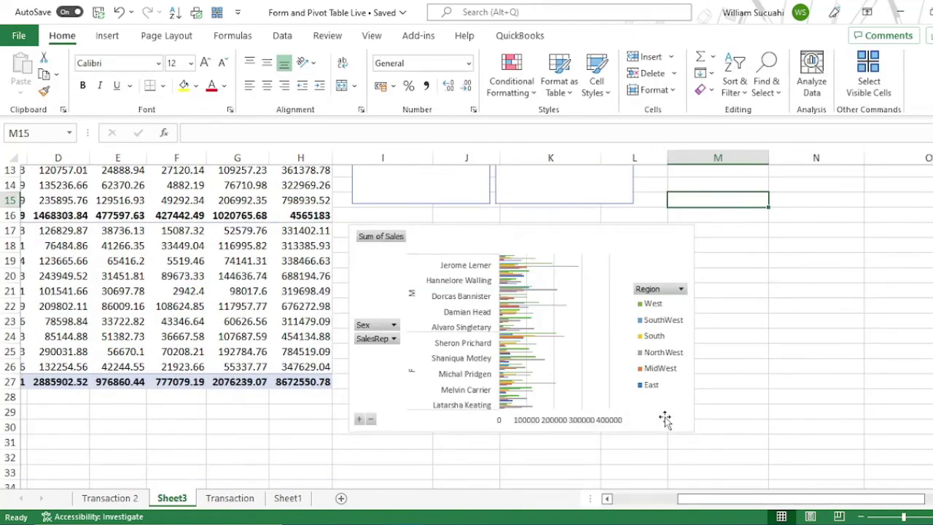
Widen the PivotChart to the right
left_click(665, 419)
left_click_drag(694, 432, 243, 464)
left_click(325, 394)
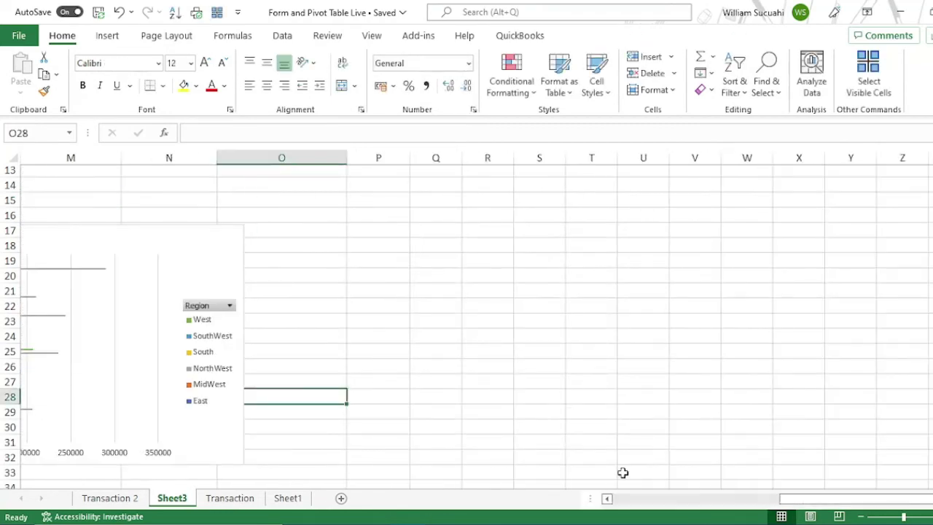
left_click_drag(830, 499, 718, 503)
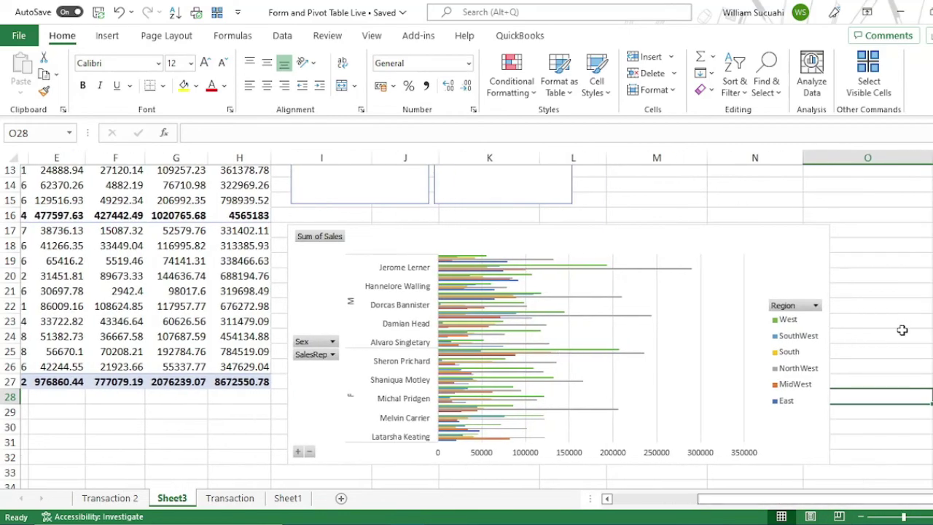
Drag the chart up and right until it sits beside the Sex and Region slicers
scroll(467, 326, "up", 3)
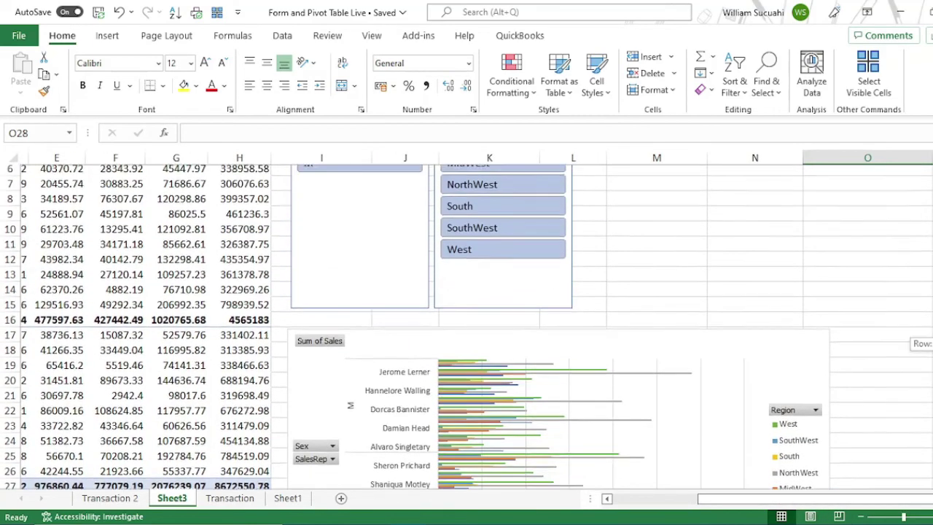
scroll(466, 326, "down", 1)
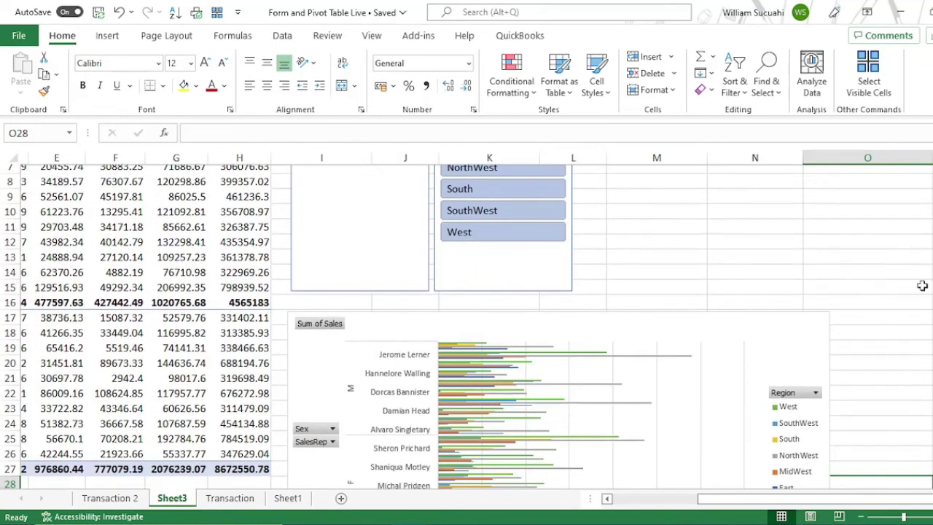
left_click_drag(562, 321, 829, 158)
left_click_drag(529, 342, 709, 239)
left_click_drag(443, 343, 578, 339)
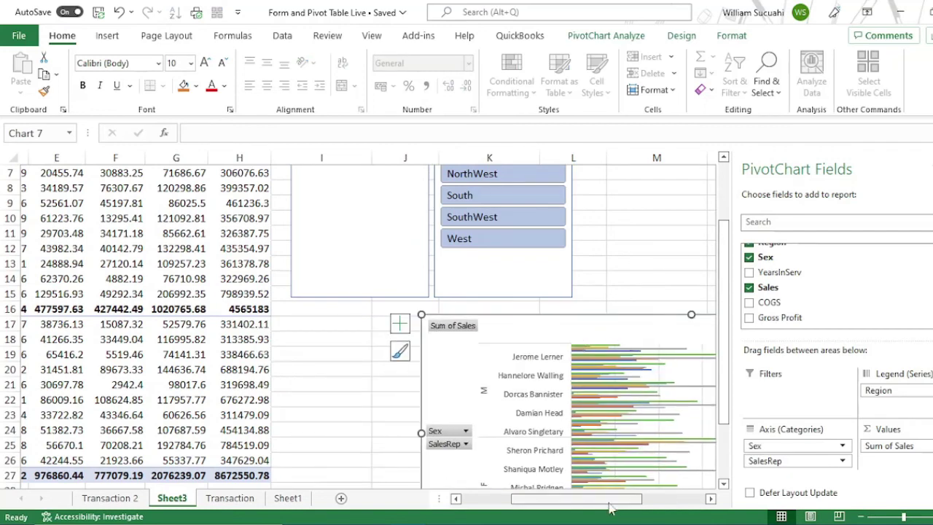
left_click_drag(608, 498, 658, 498)
left_click_drag(349, 333, 504, 202)
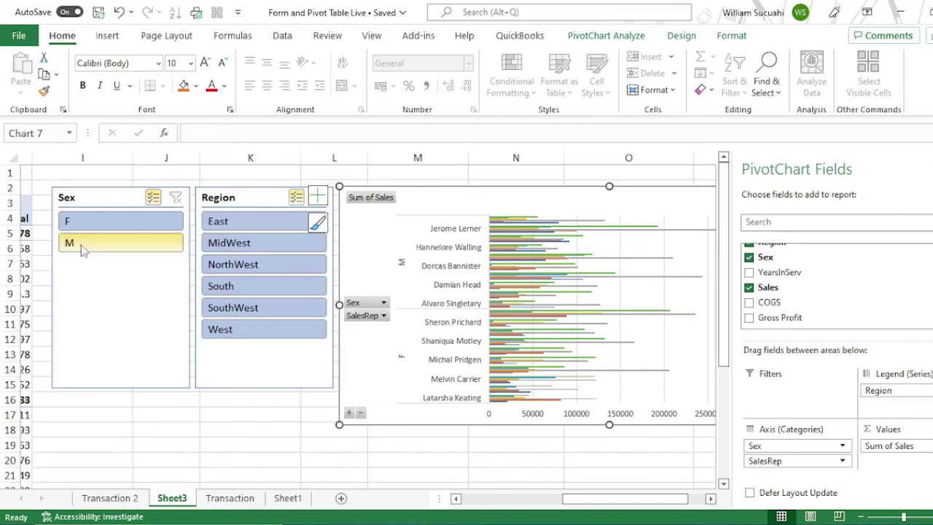
Deselect M in the Sex slicer, then choose South and finally West in Region
left_click(135, 247)
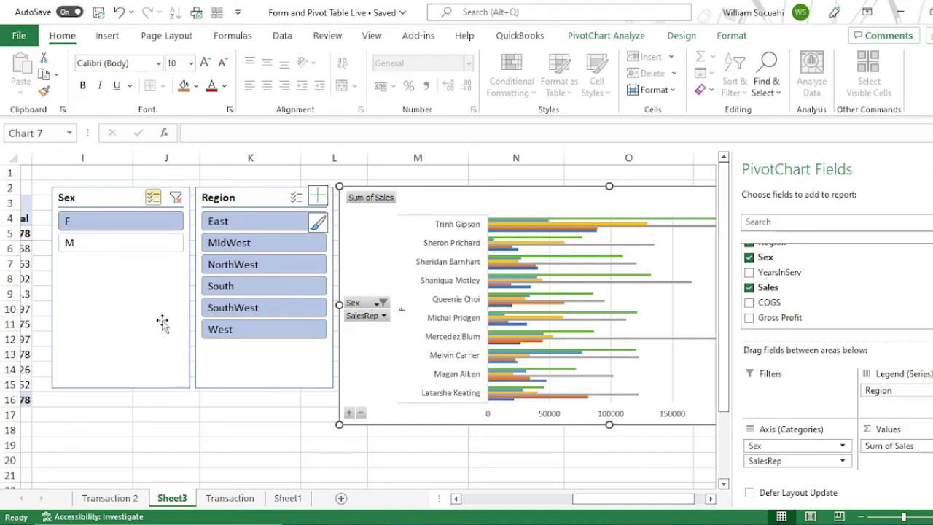
left_click(251, 289)
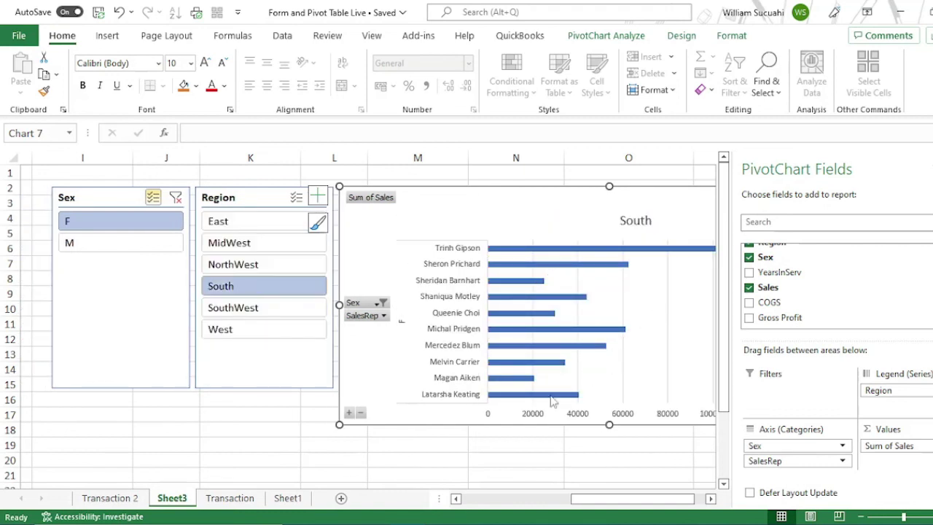
mouse_move(537, 212)
left_mouse_down()
mouse_move(523, 211)
mouse_move(531, 207)
left_mouse_up()
left_click(243, 330)
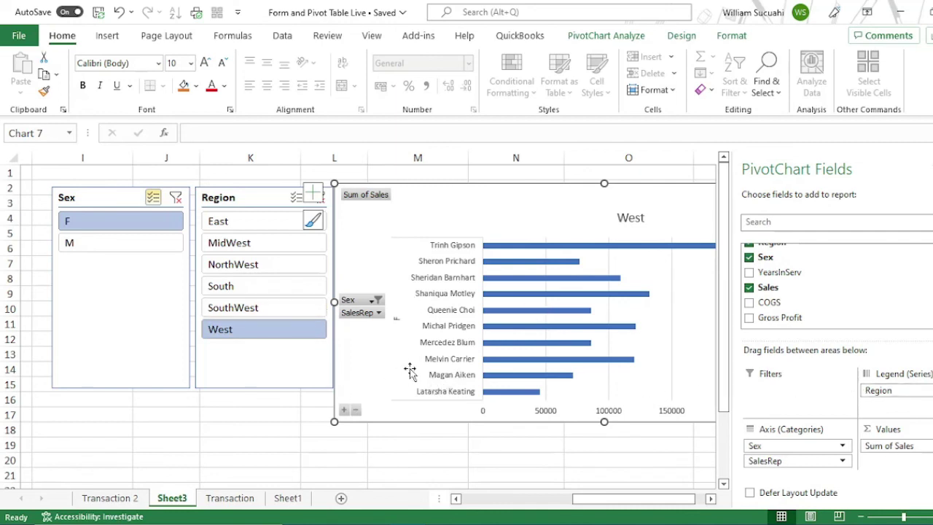
left_click_drag(732, 390, 725, 359)
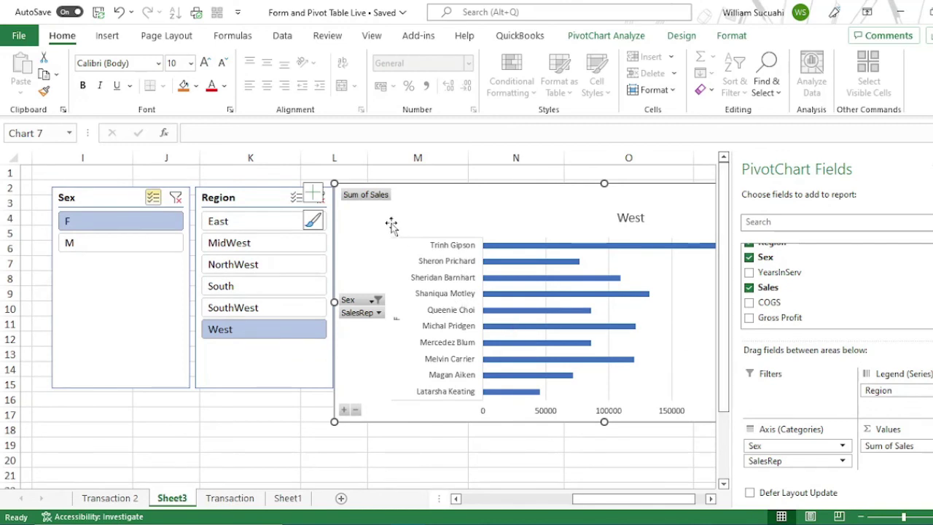